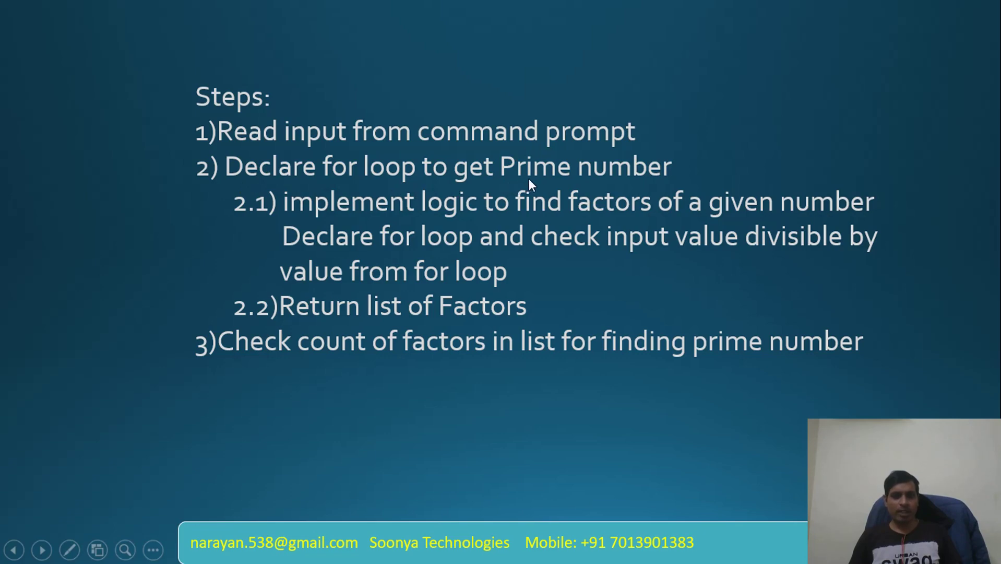
Step: Add the Console.Write prompt 'please provide input number:' at the start of Main
key(alt+Tab)
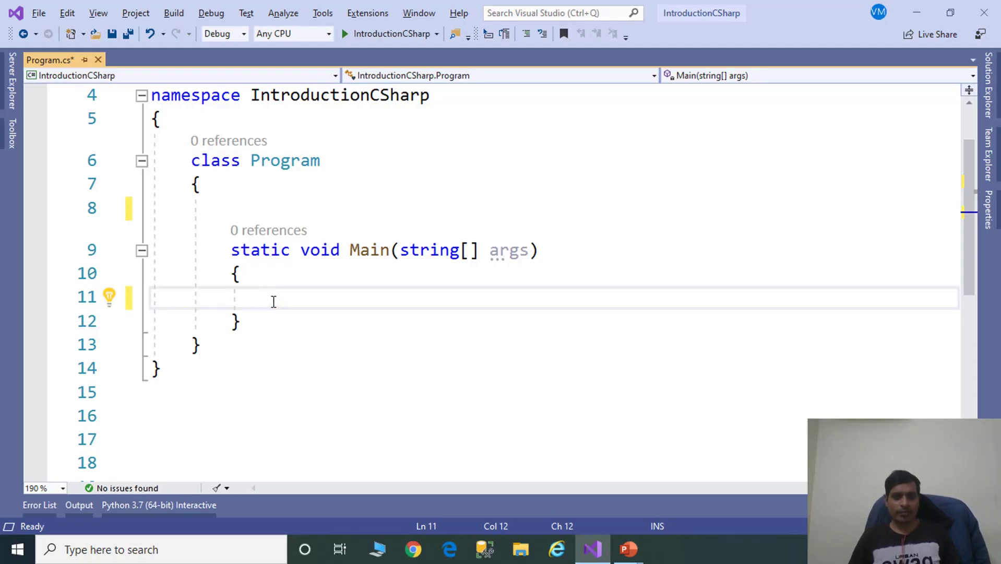
text(conso.w)
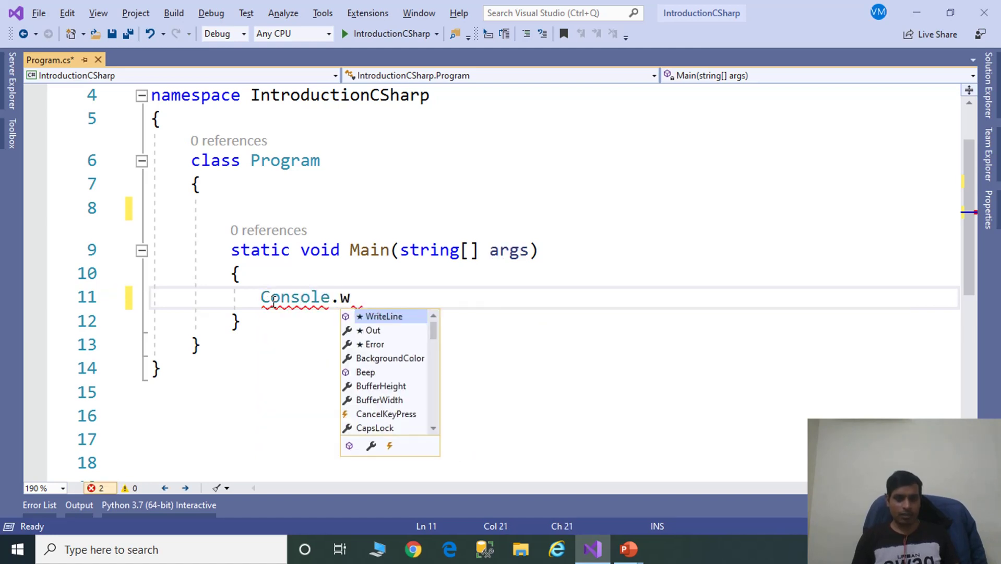
text(rite(")
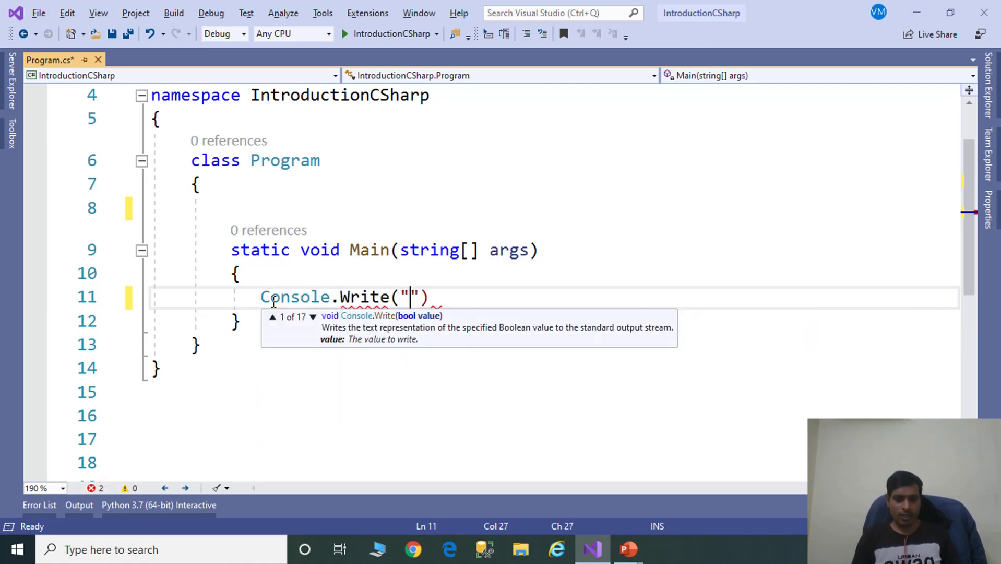
text(ple")
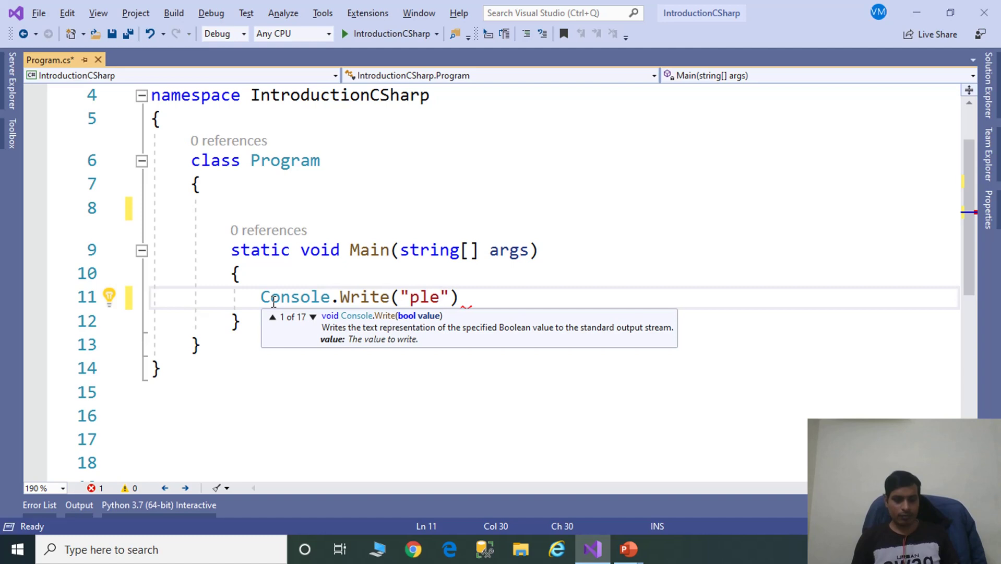
text(ase provide input )
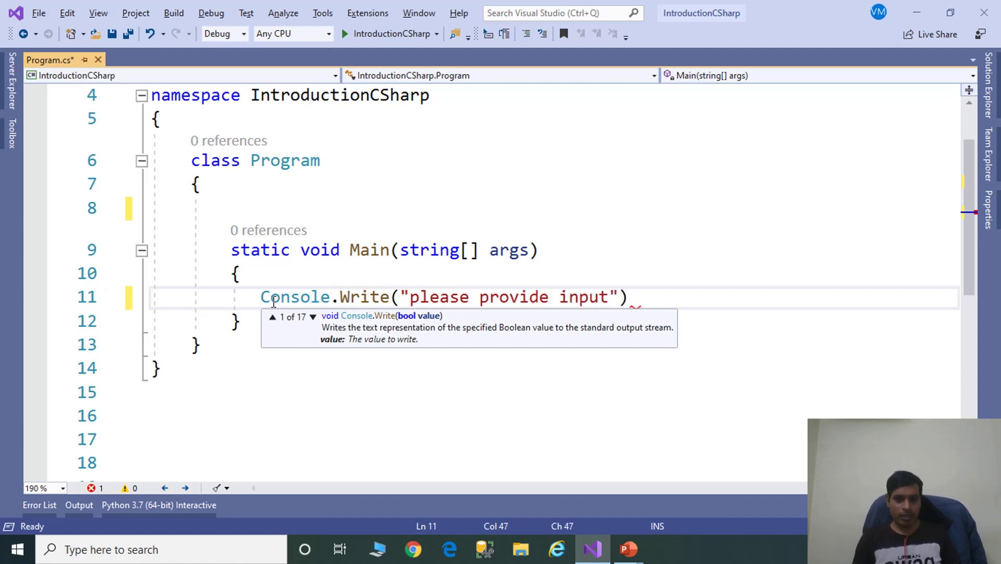
text(number)
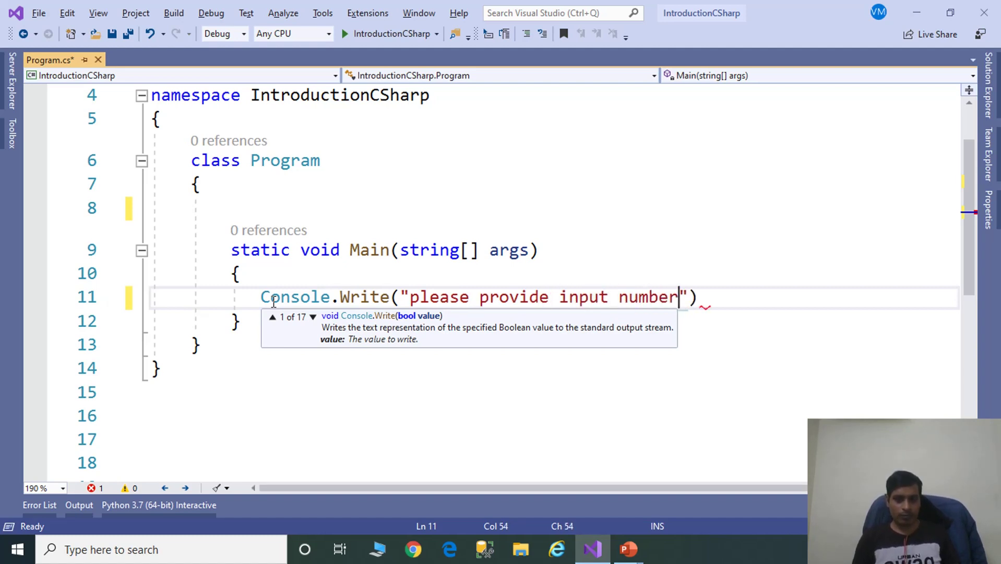
text(:)
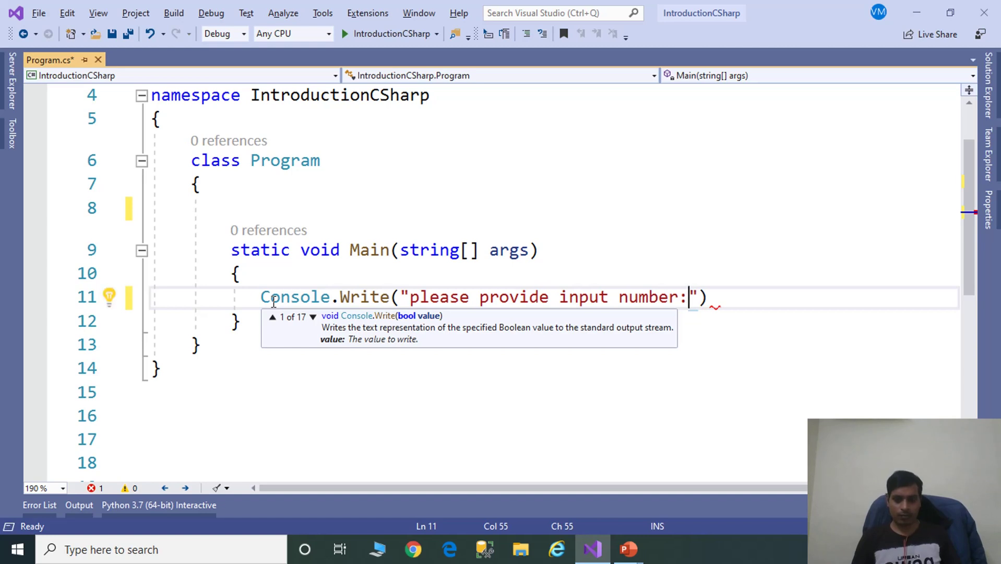
key(End)
text(;)
key(Return)
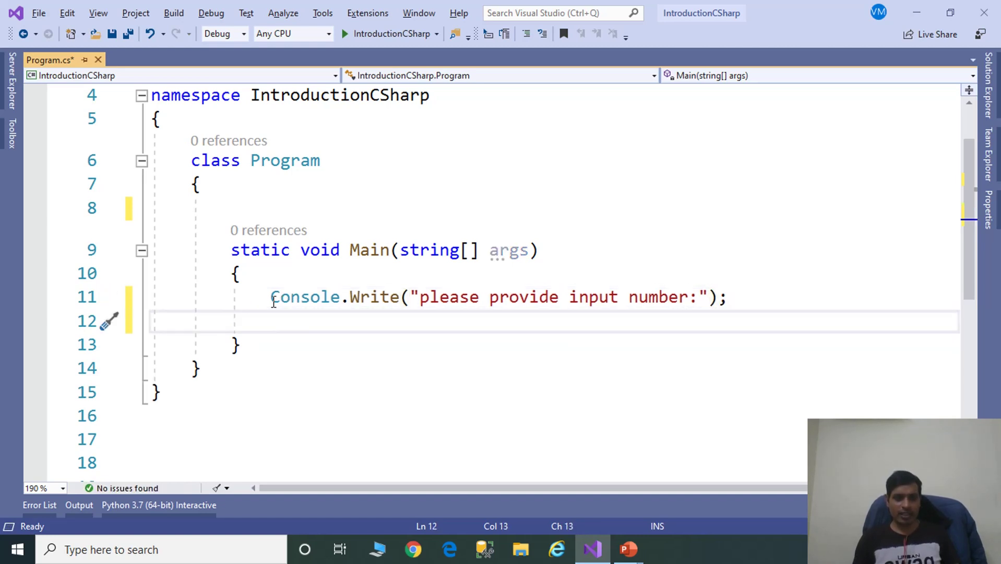
text(conso)
text(le.)
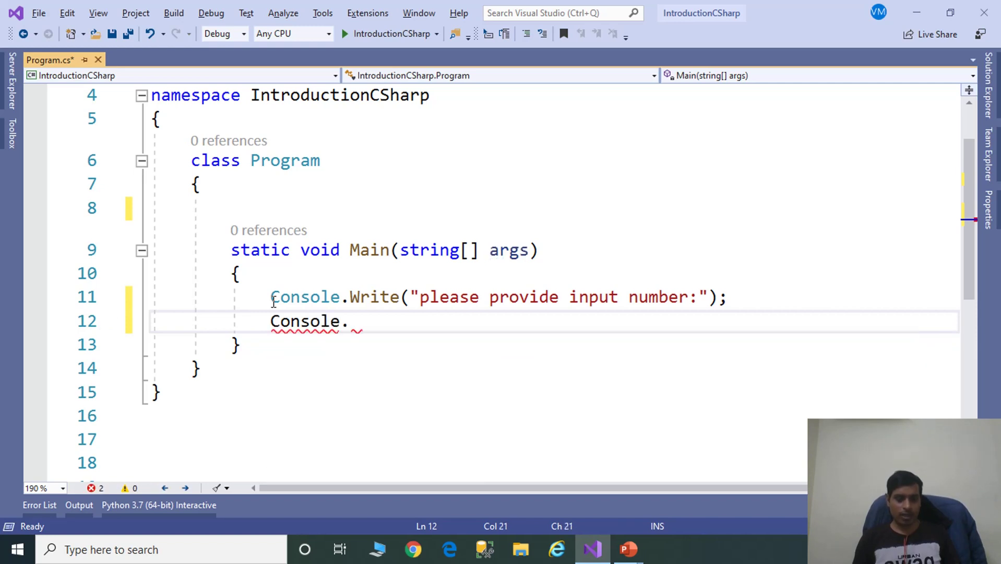
text(readl()
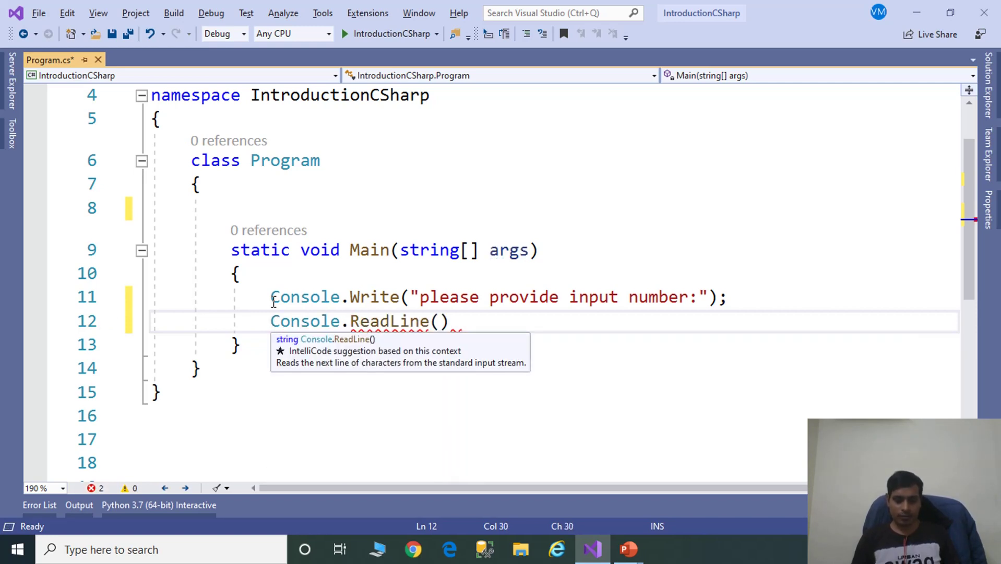
text();)
Step: Declare int input = int.Parse(Console.ReadLine()) on the next line
key(Home)
text(=)
key(Left)
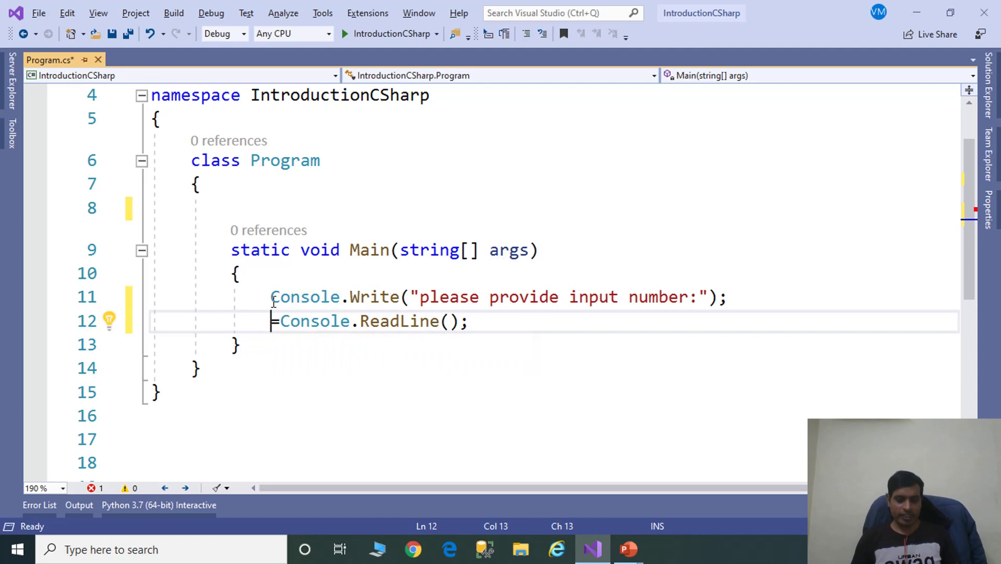
text(int )
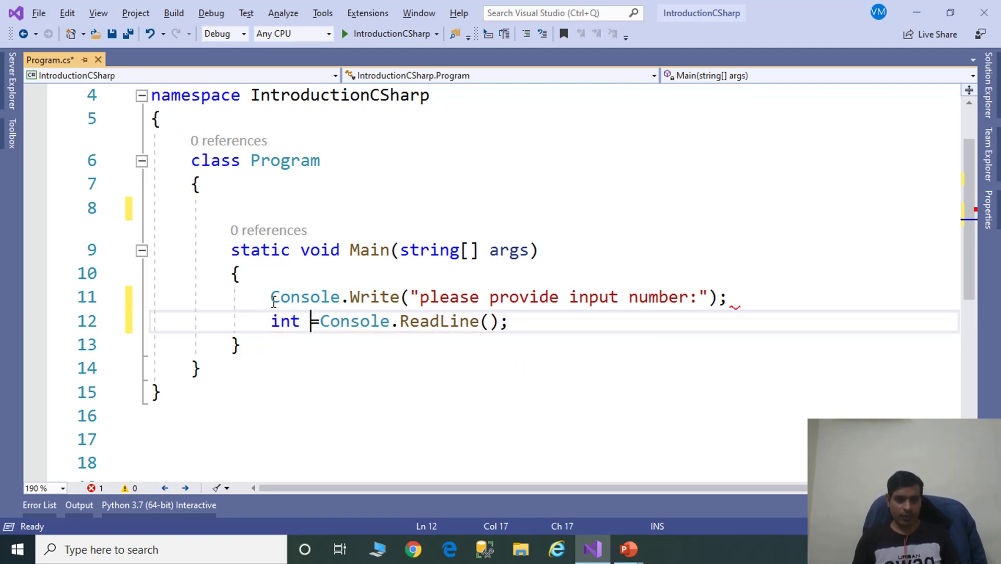
text(input)
mouse_move(460, 322)
click(437, 384)
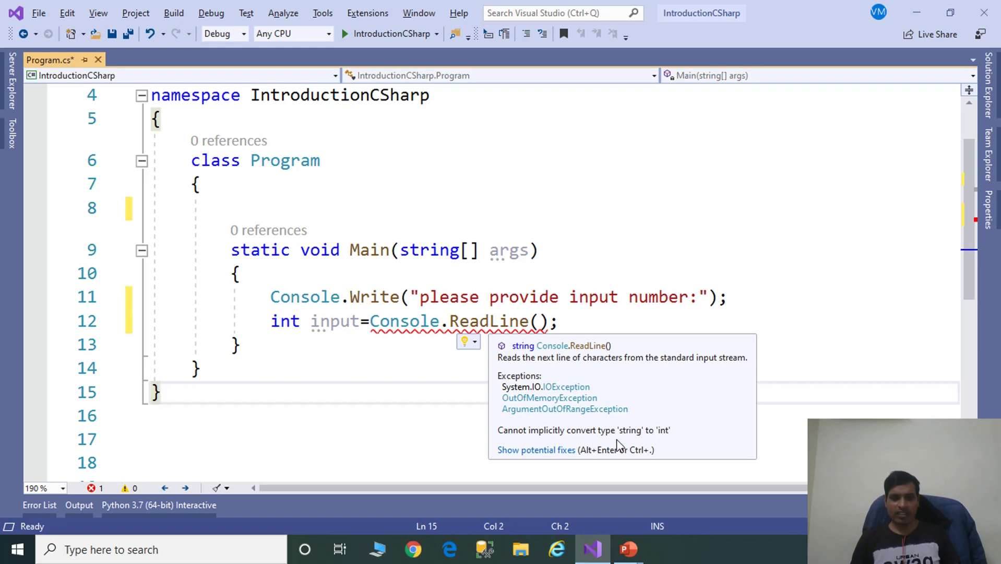
click(454, 403)
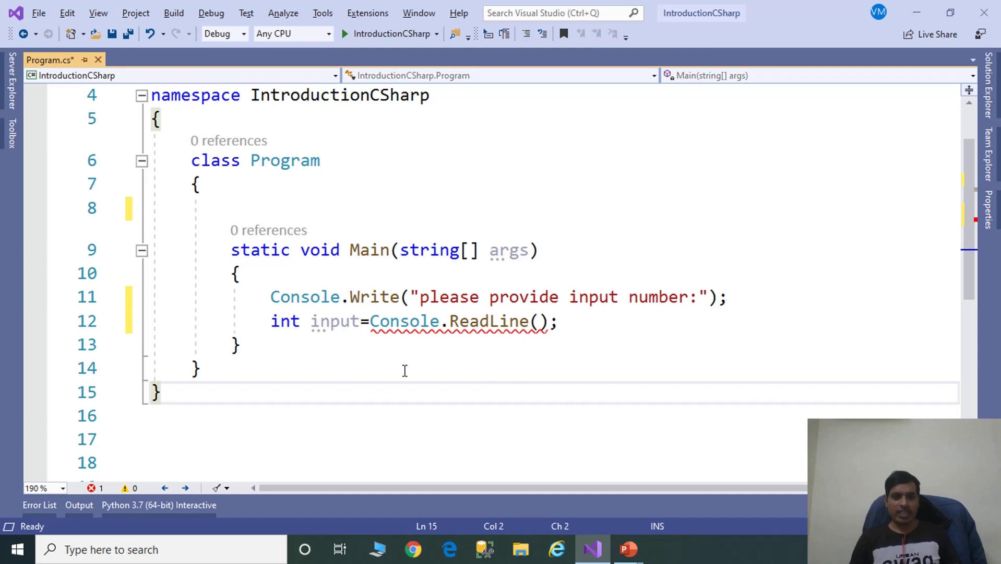
click(373, 325)
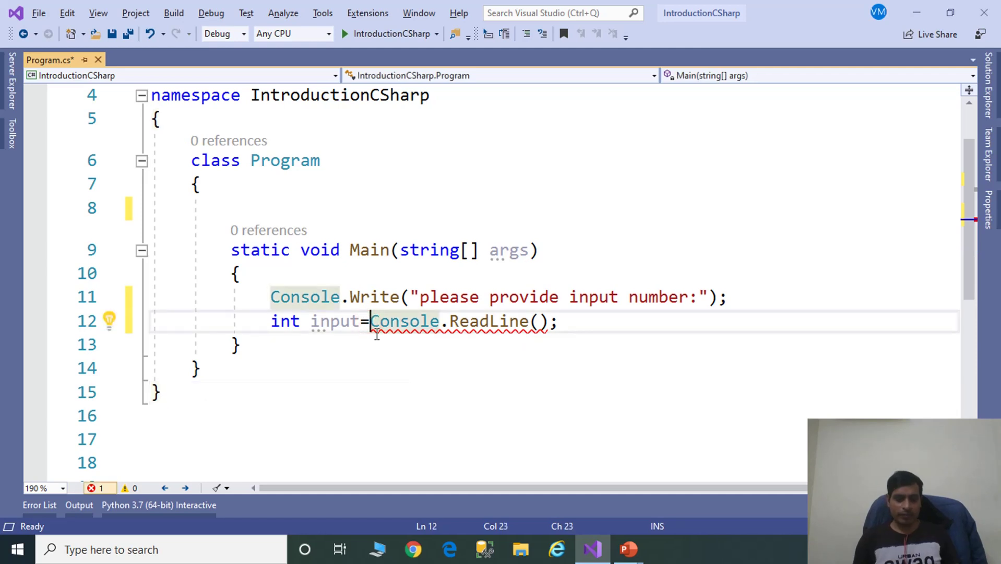
text(int.pa)
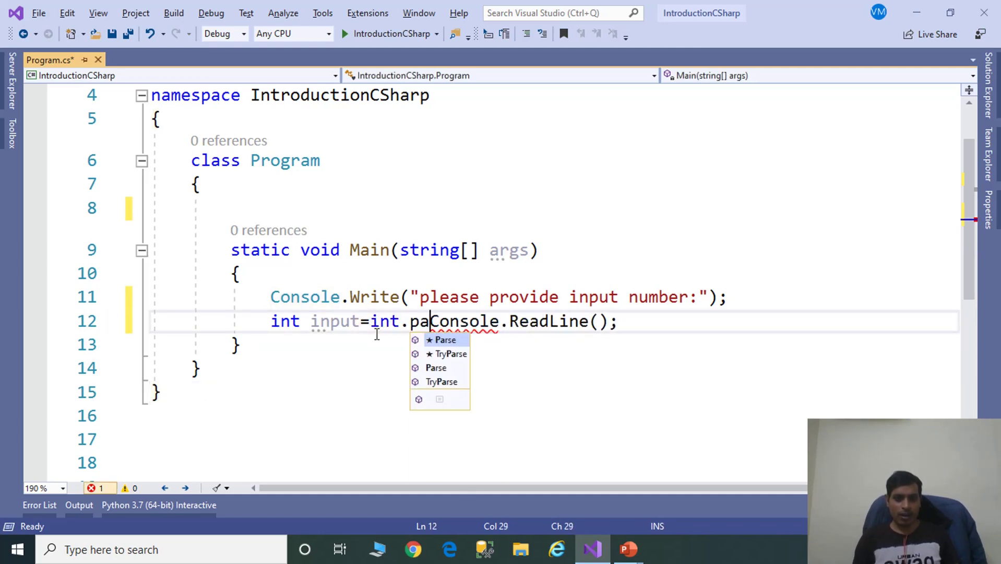
text(()
key(End)
key(Left)
text())
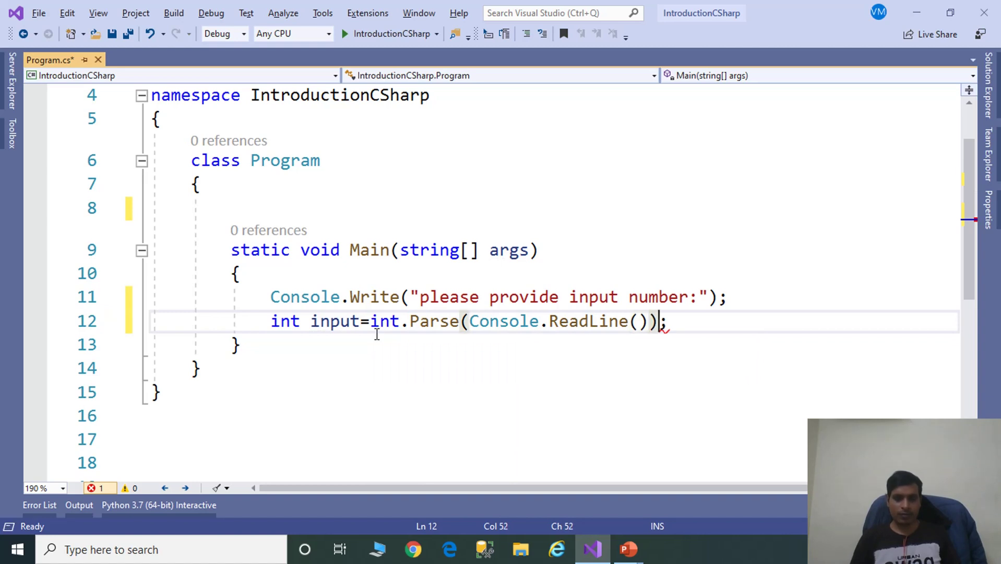
key(End)
key(Return)
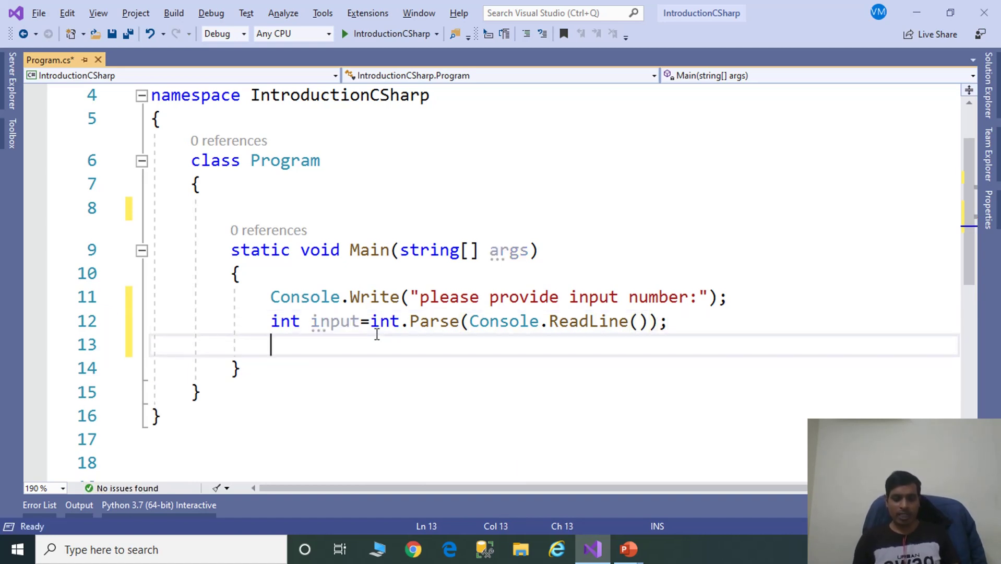
text(for)
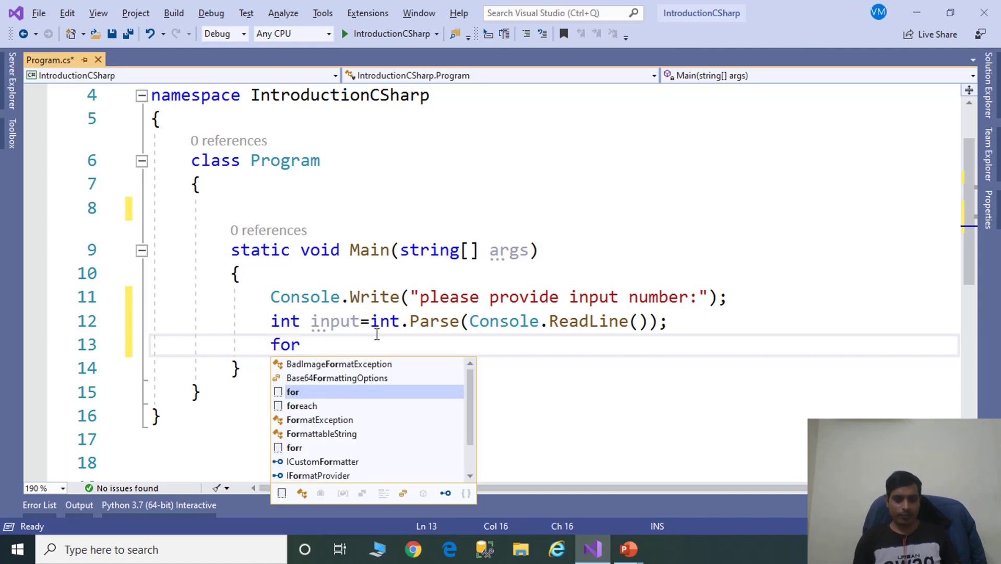
text((int )
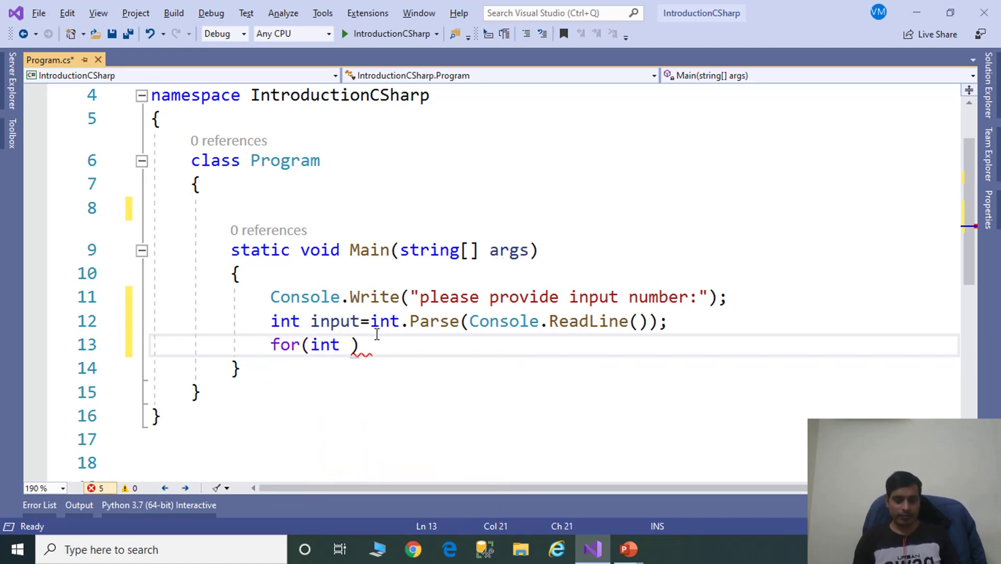
text(i=)
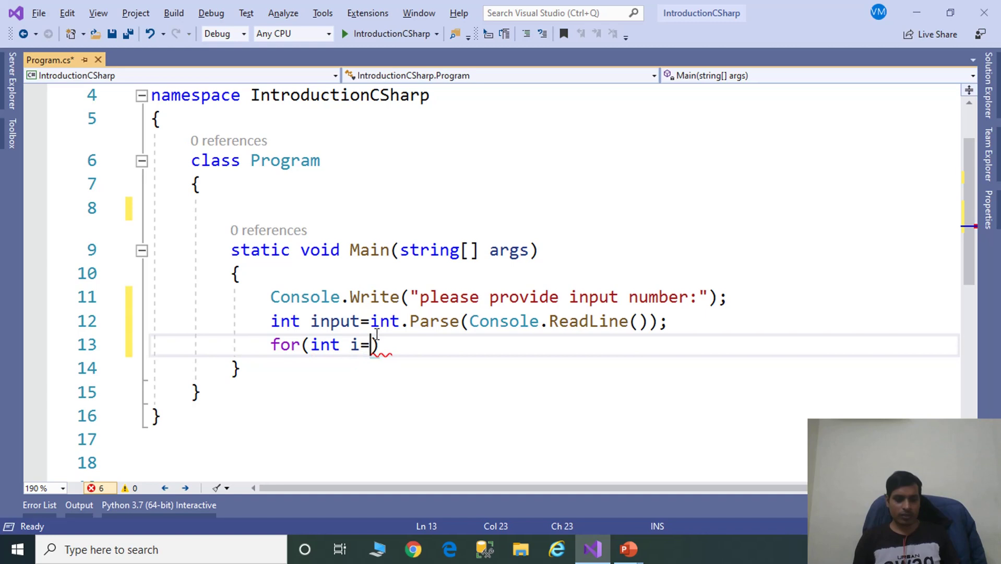
text(1;i<)
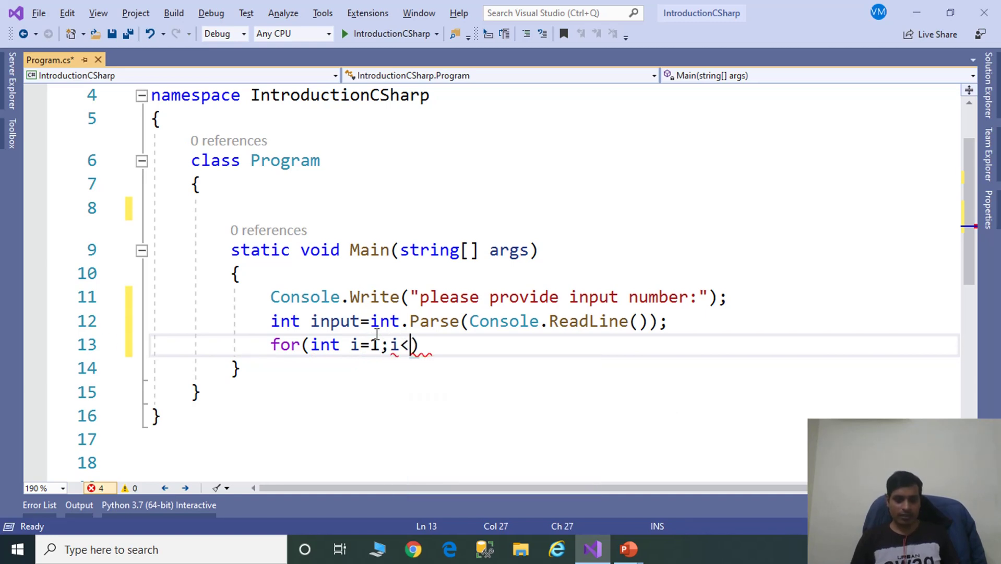
text(=input)
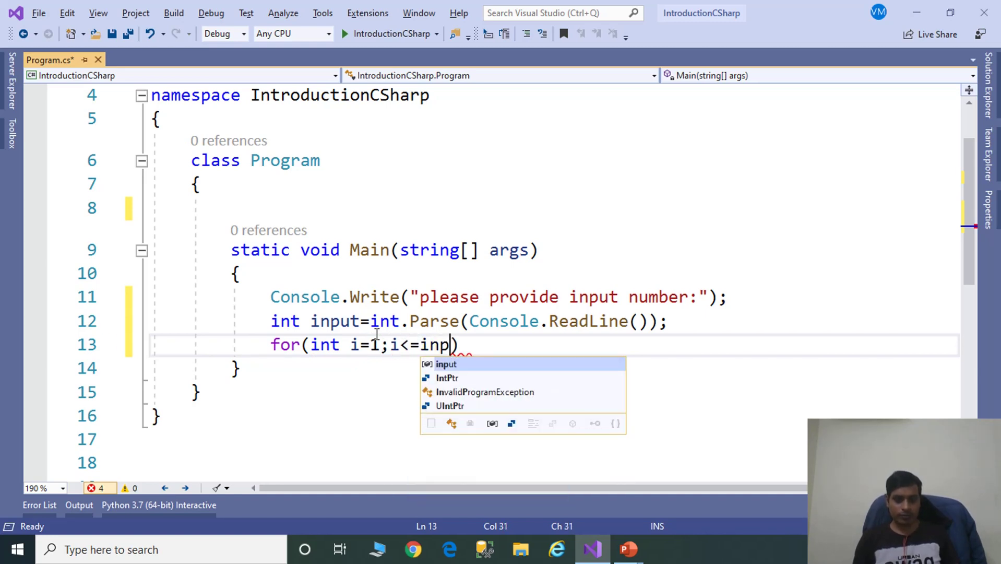
text(;i)
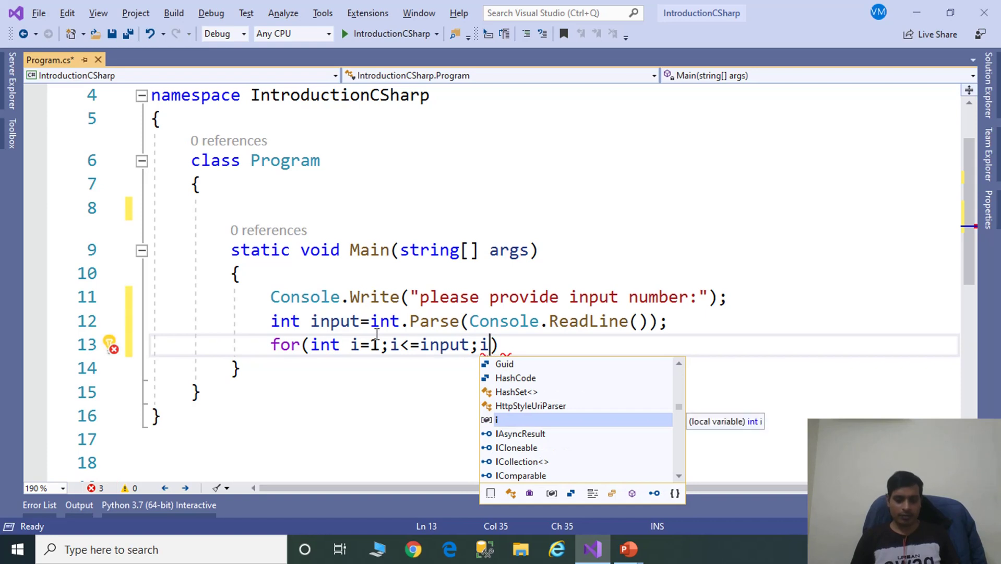
text(++)
Step: Add a for loop from i=1 to input whose body calls FindFactors(i)
key(Return)
text({)
key(Return)
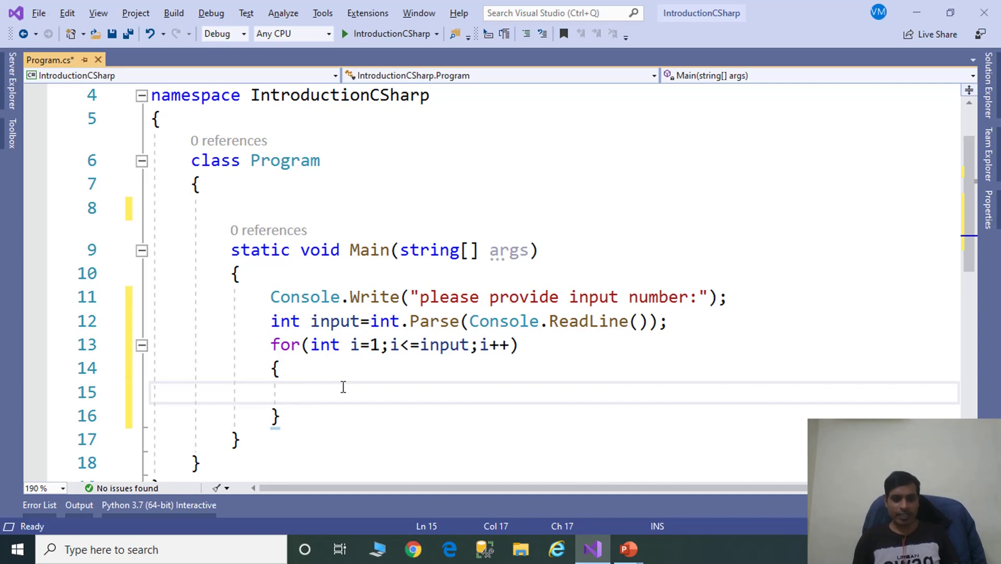
text(FindFa)
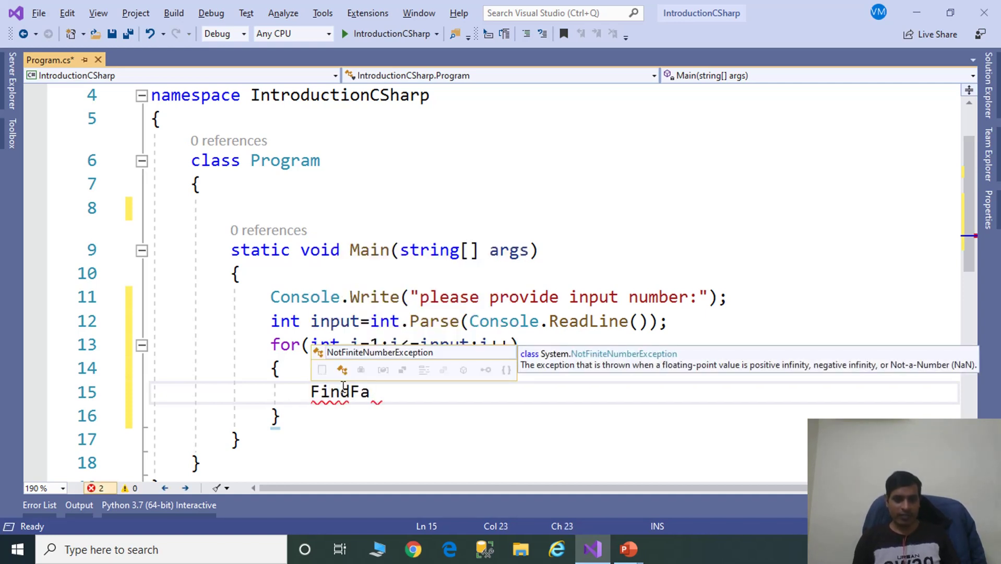
text(ctors()
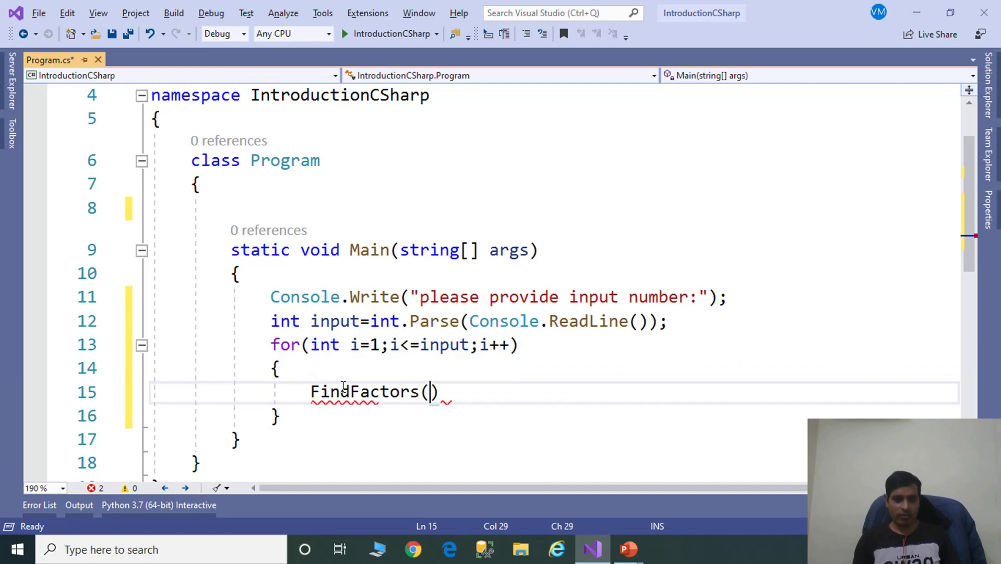
text(i))
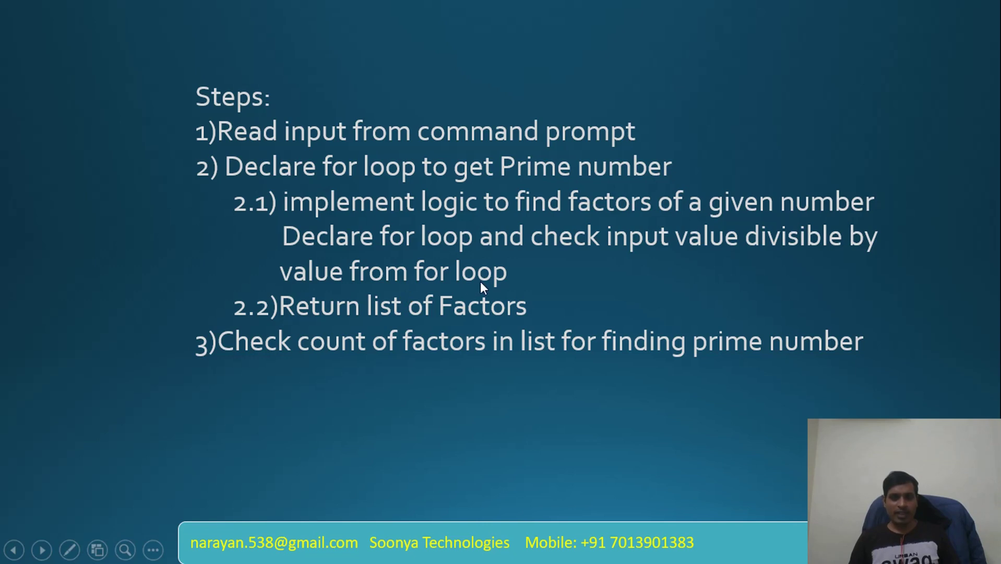
Step: Write the FindFactors method body with a for loop and an input%i==0 check
key(alt+Tab)
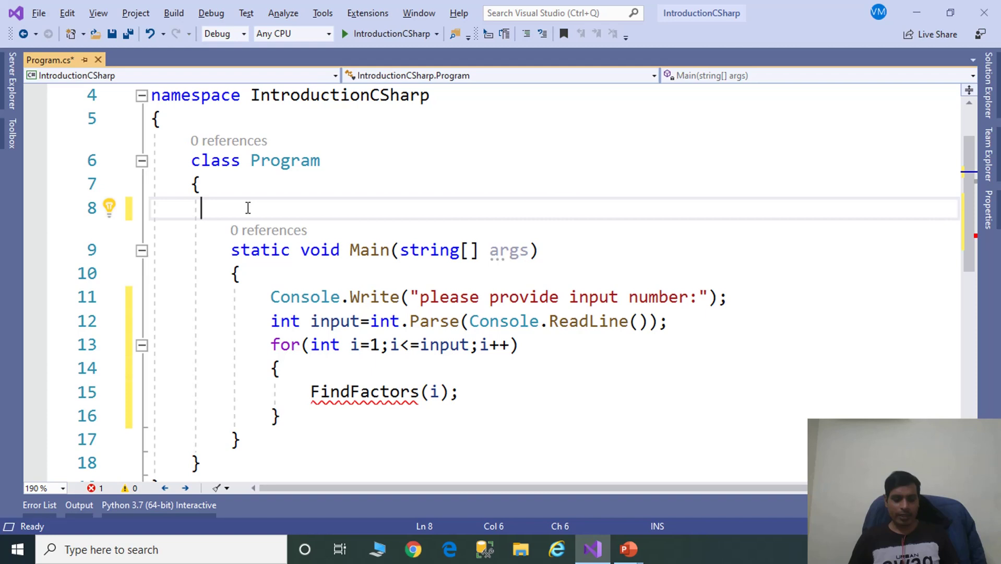
text(public s)
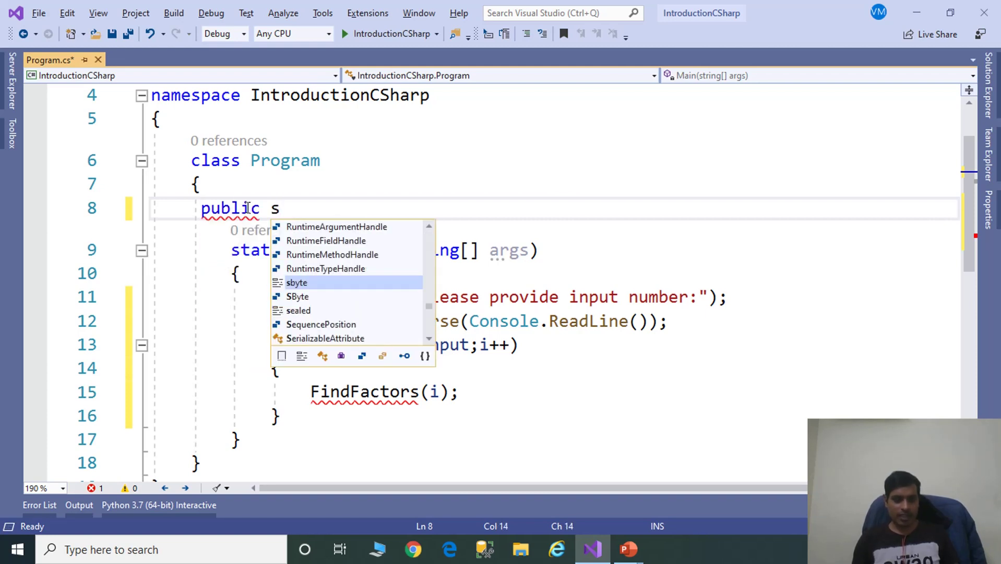
text(tatic lis)
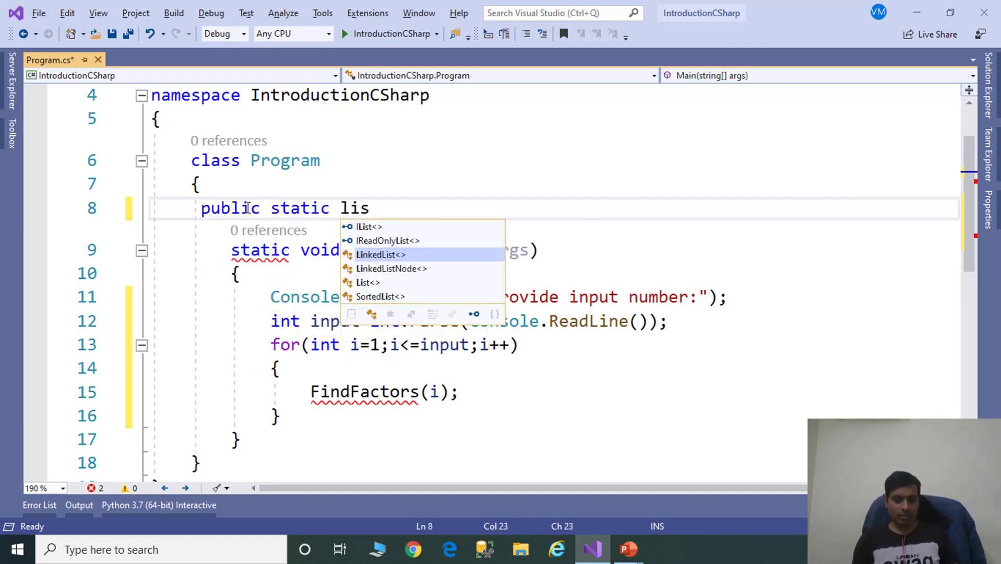
text(t<int)
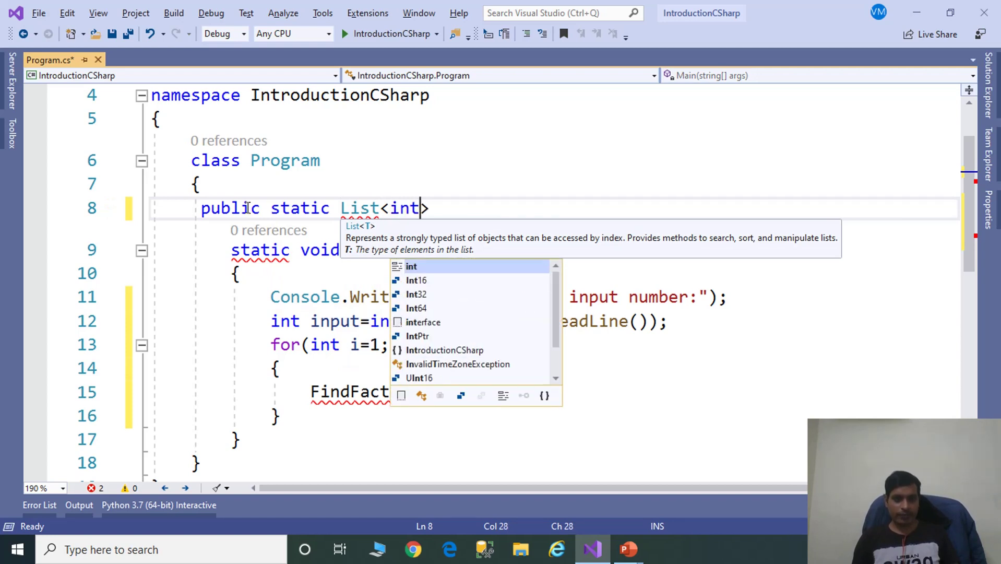
text(> FindFactors()
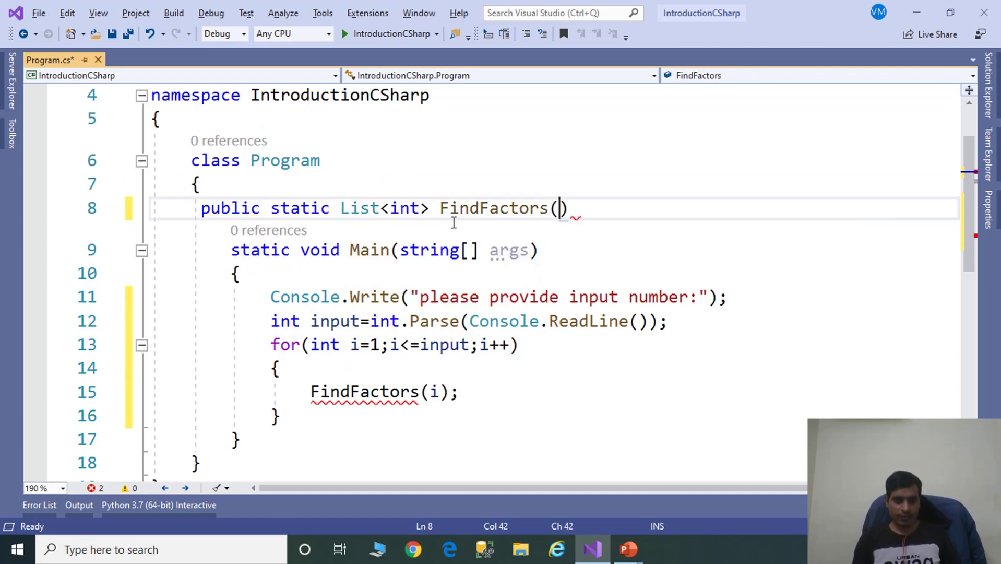
text(int inp)
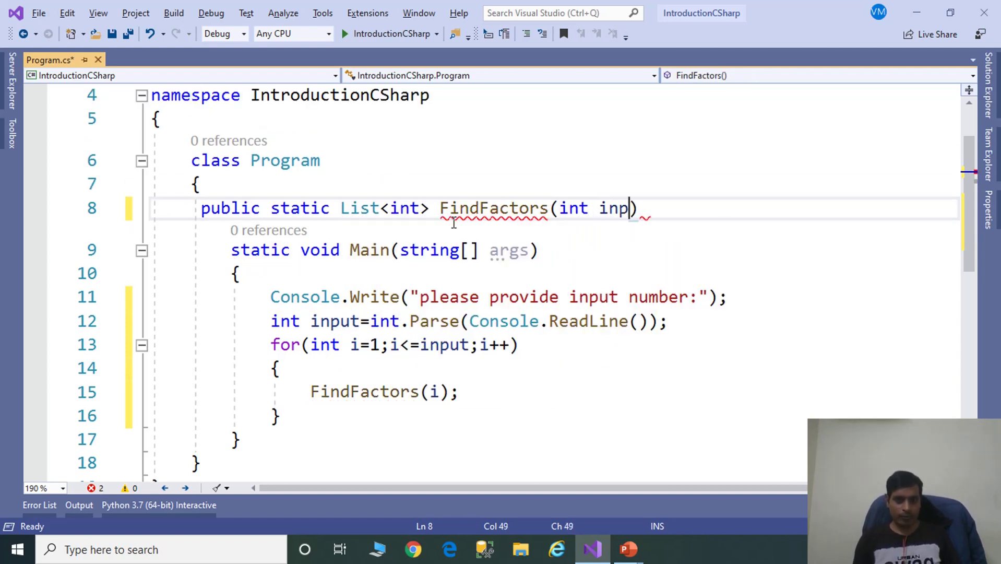
text(ut))
key(Return)
text({)
key(Return)
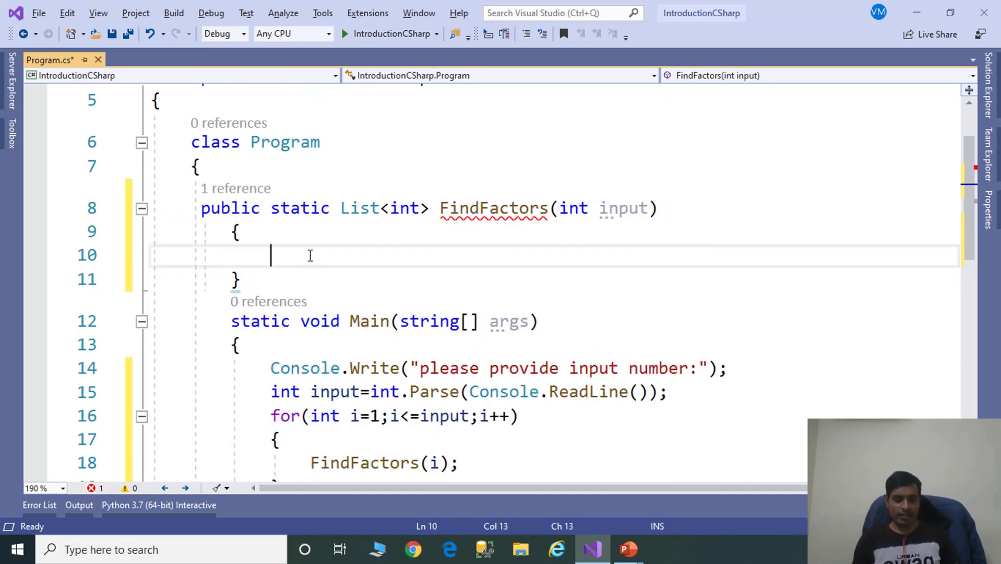
text(for)
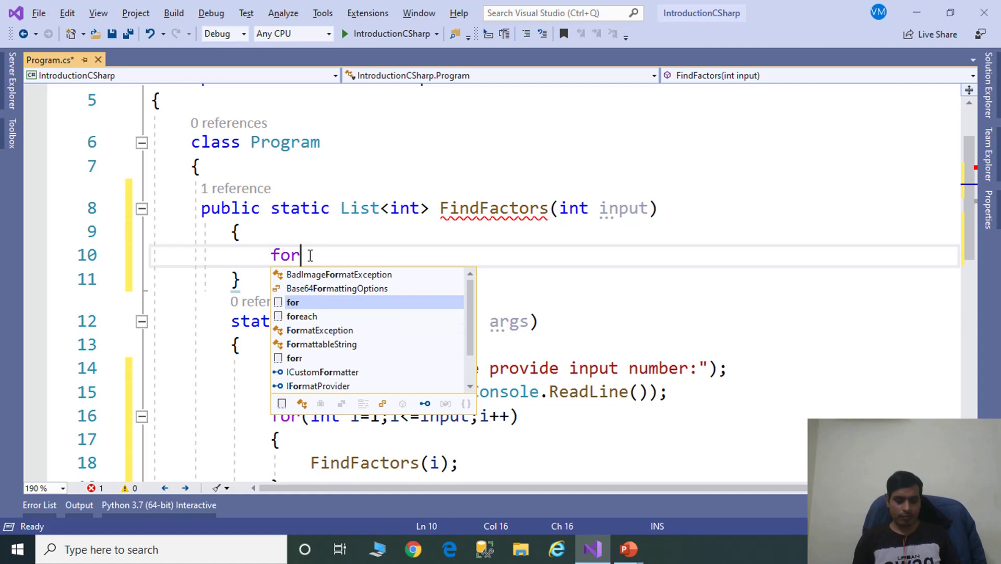
text((int i)
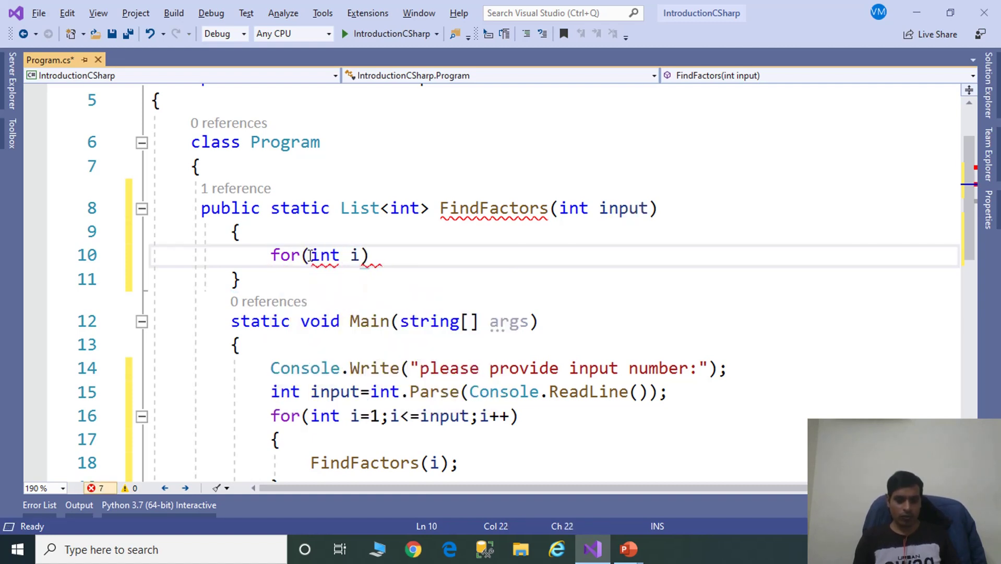
text(=1;i)
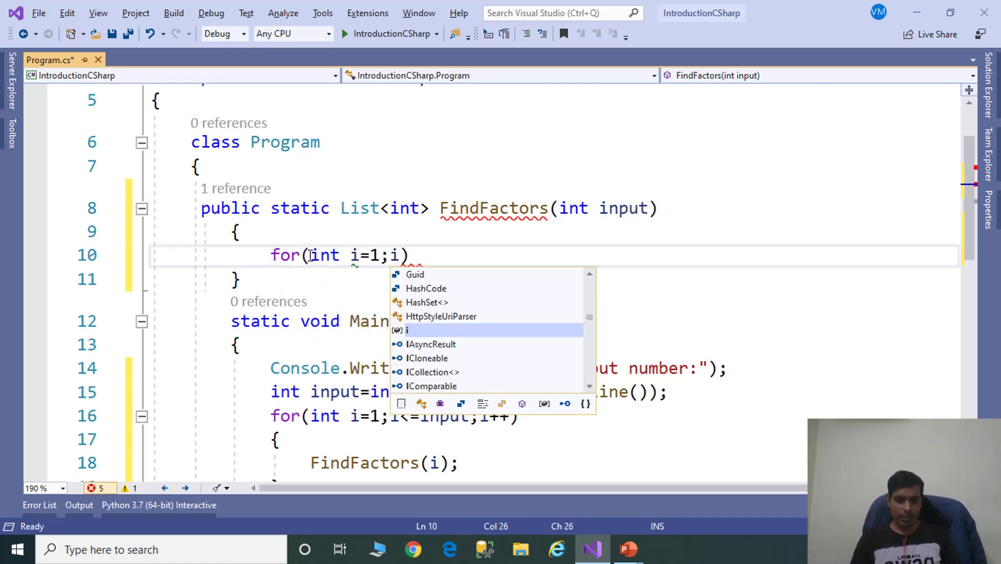
text(<=inp)
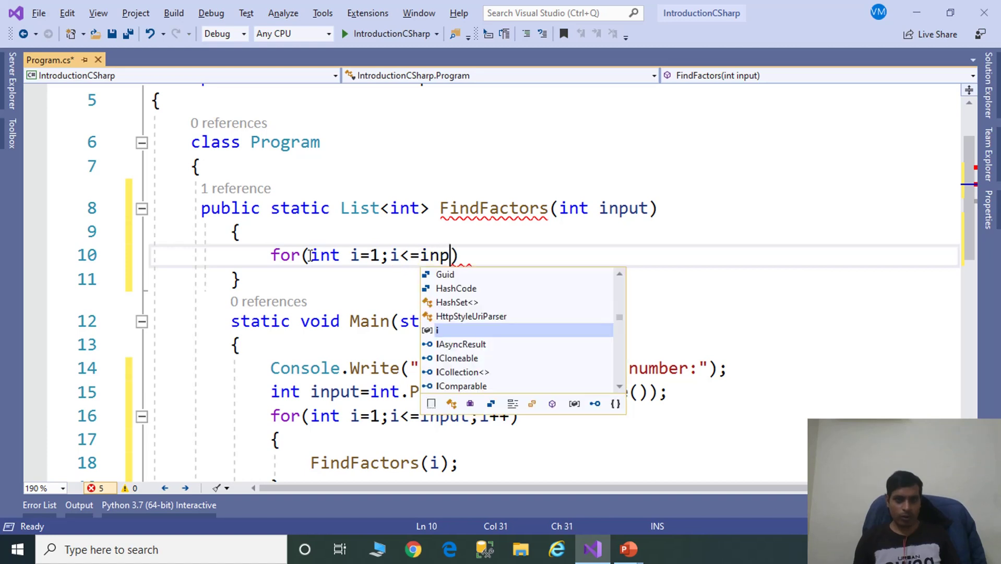
text(ut;i)
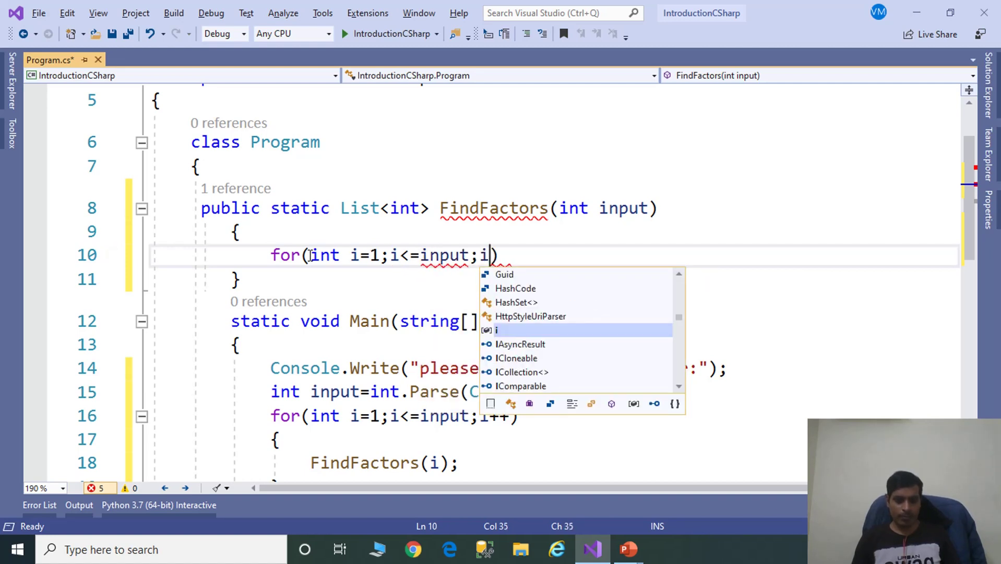
text(++)
key(Return)
text({)
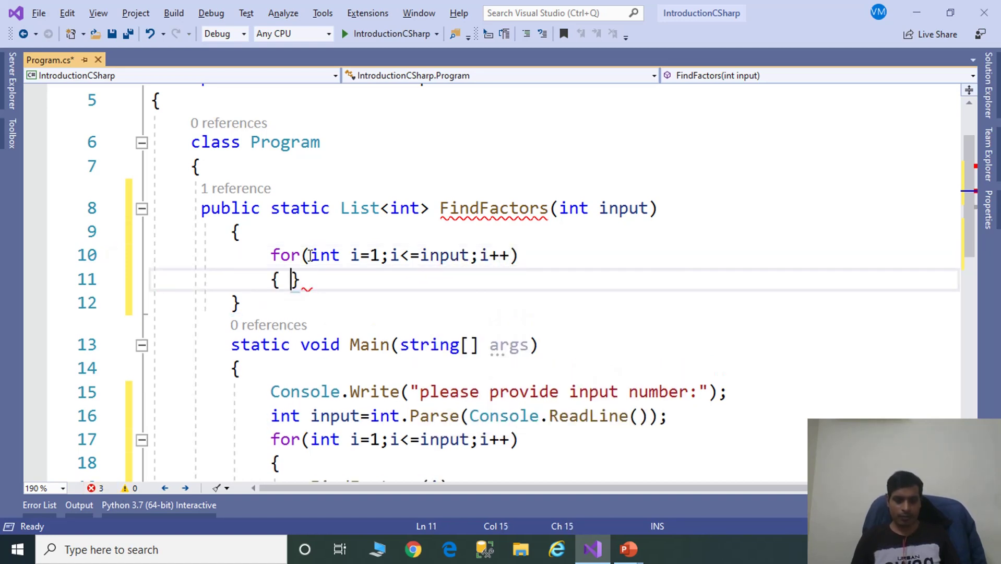
key(Return)
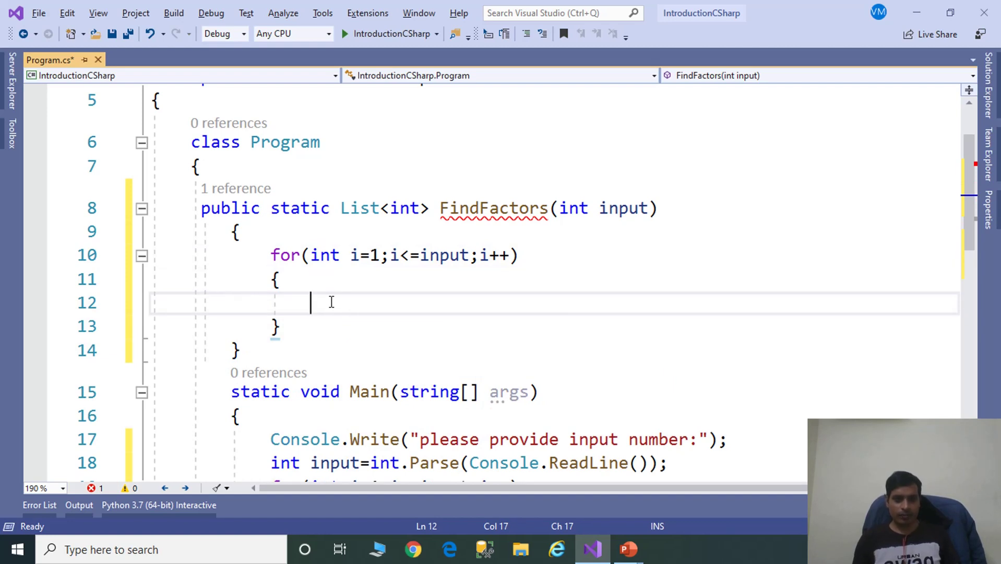
text(if)
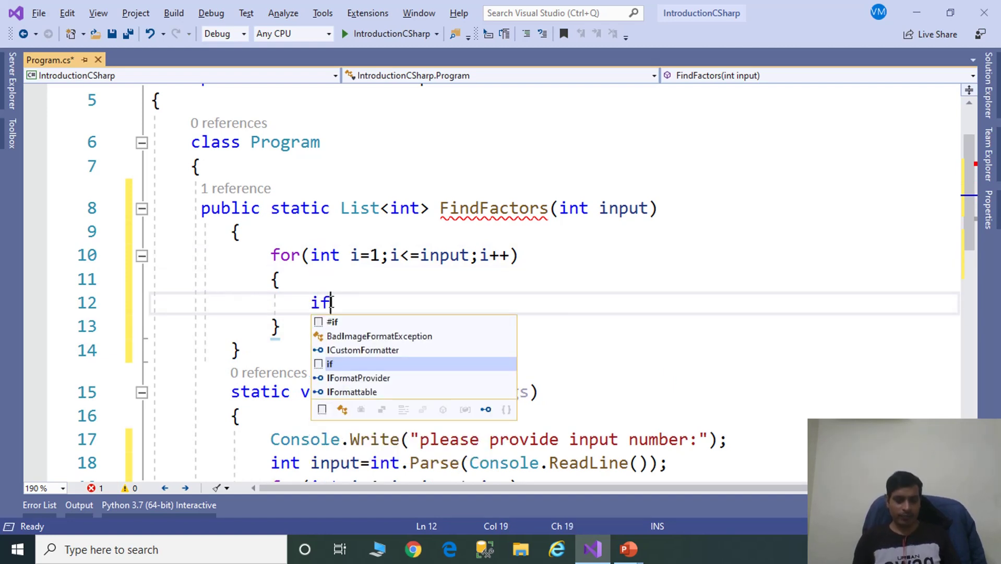
text((input)
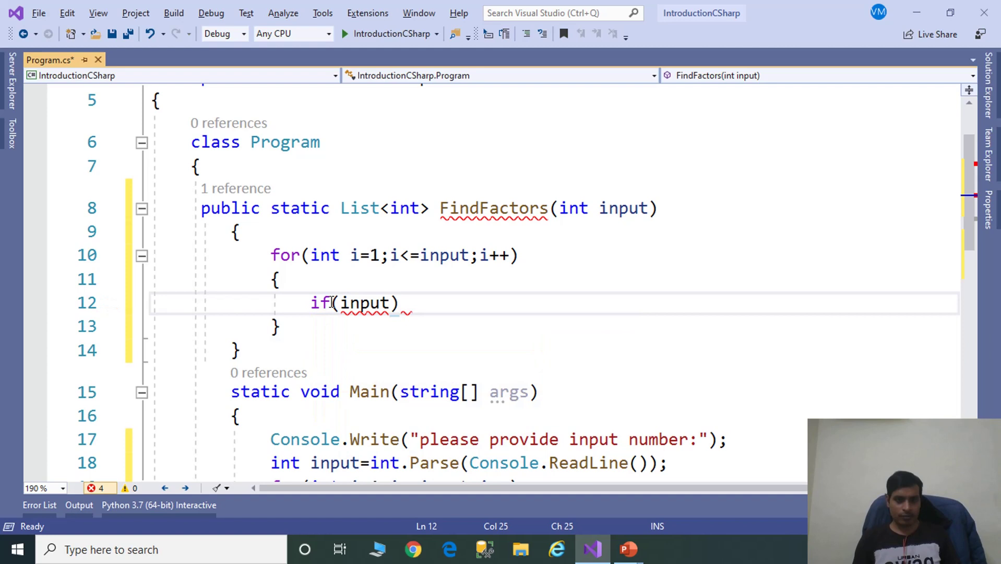
text(%i)
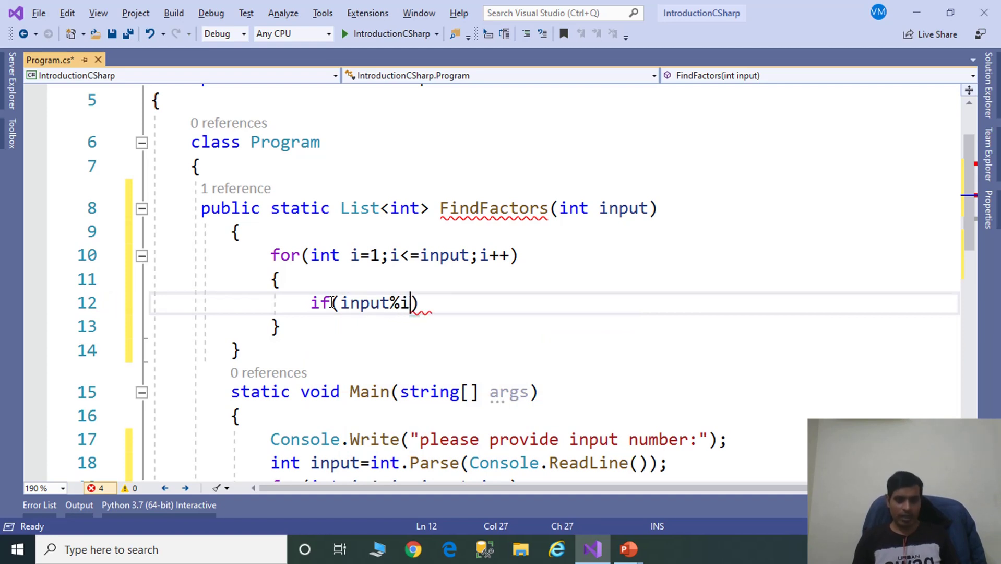
text(==0)
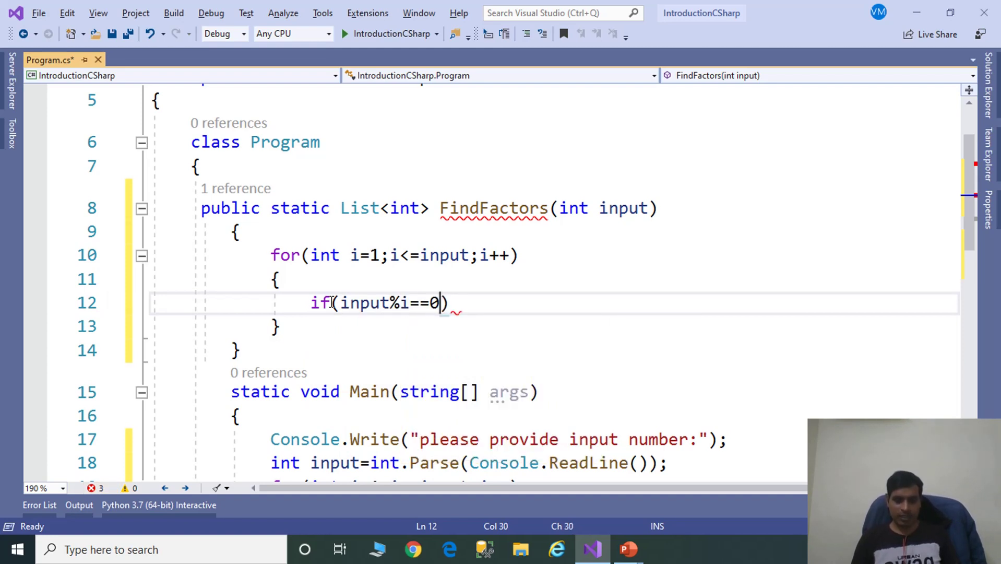
text())
key(Return)
text({)
key(Return)
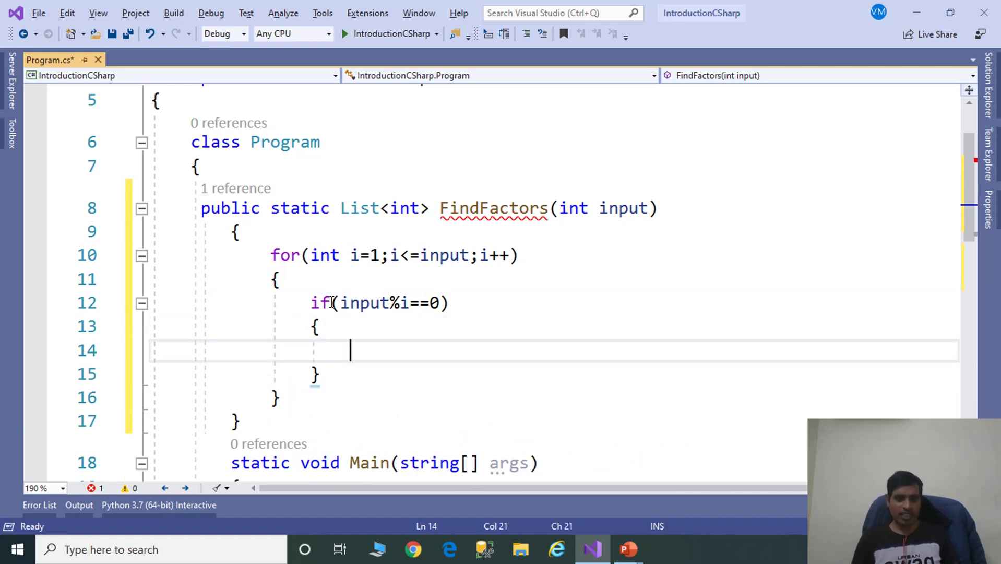
Step: Declare the lst list, add each divisor i to it, and return lst after the loop
click(292, 239)
key(Return)
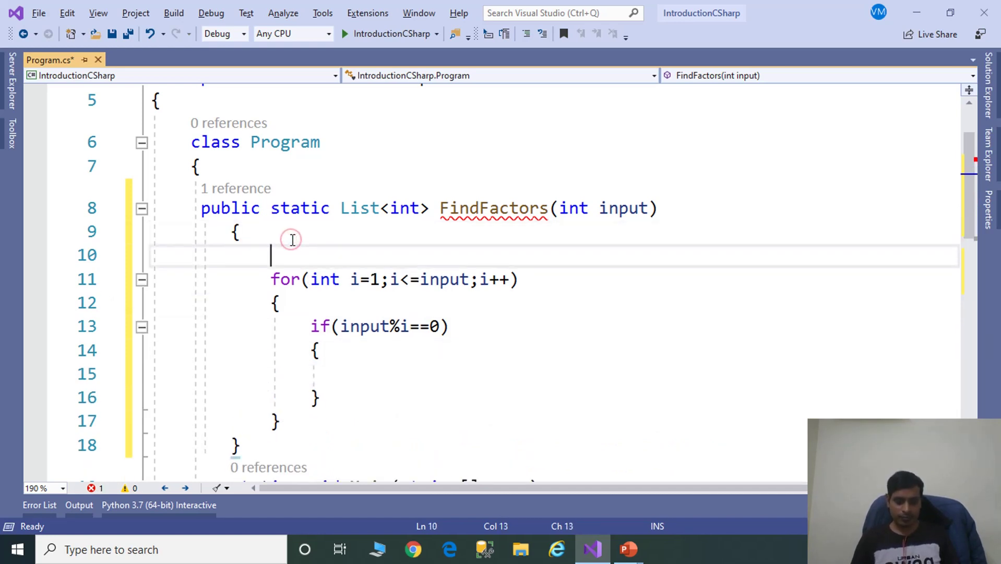
text(list)
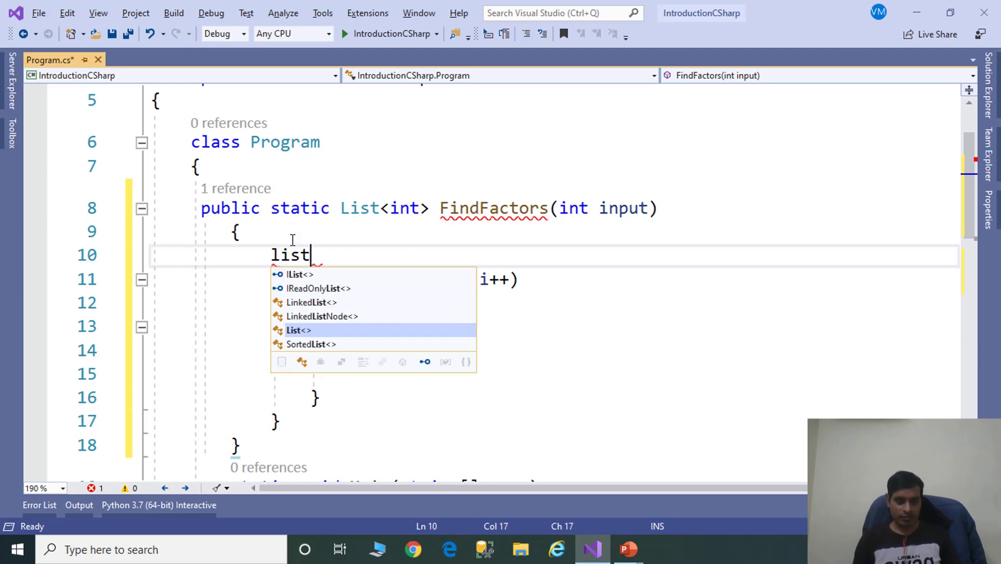
text(<int)
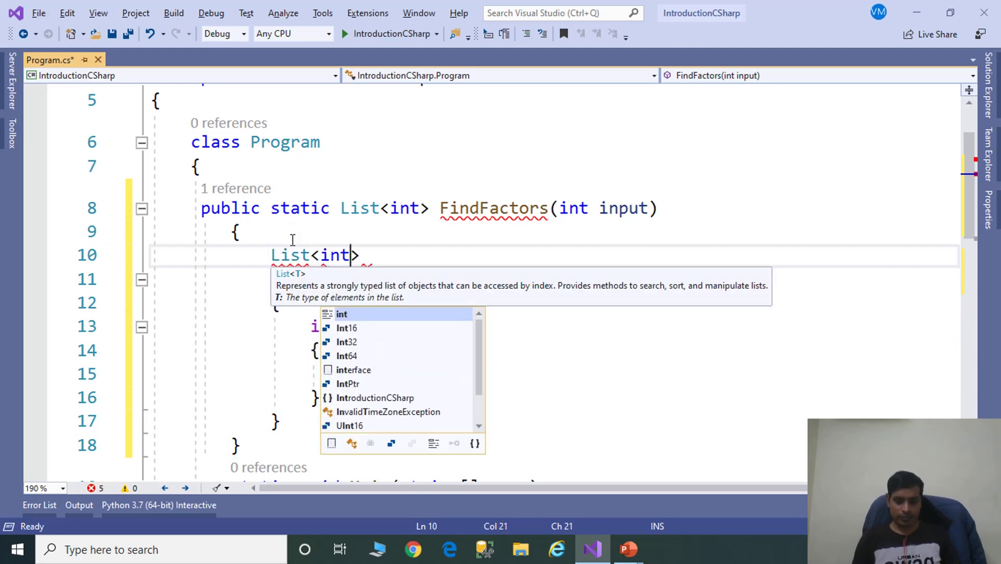
text(> ls)
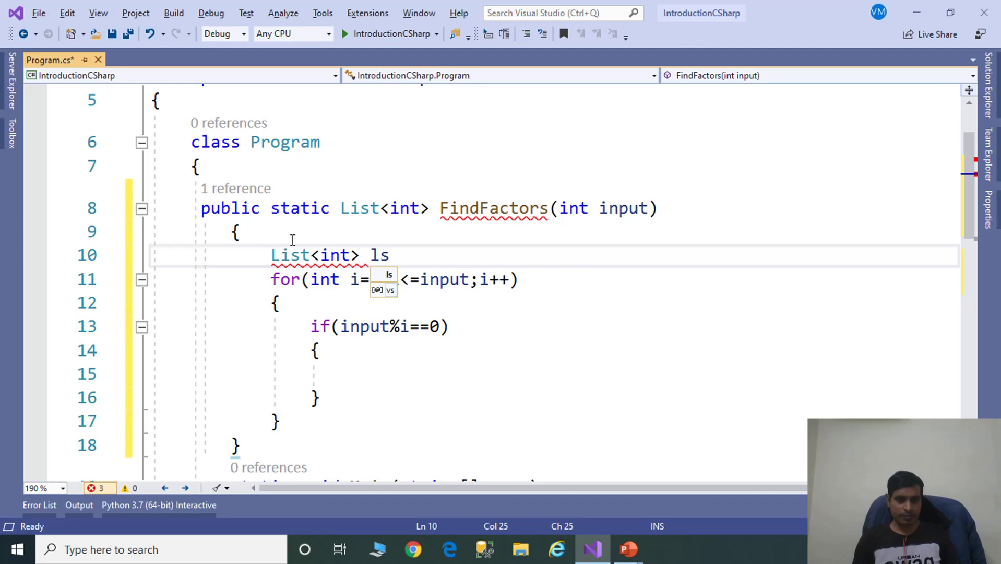
text(t=new)
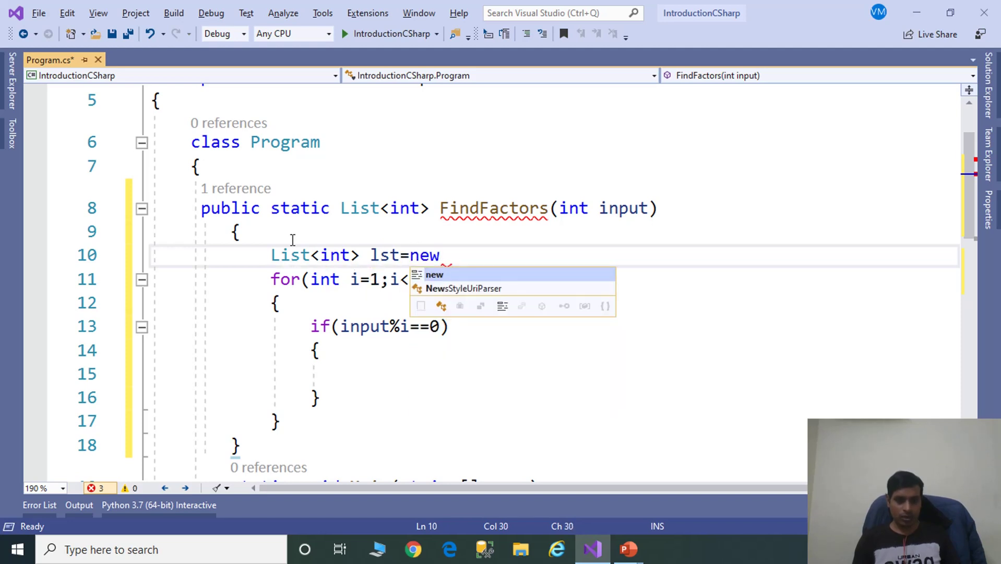
text( lis)
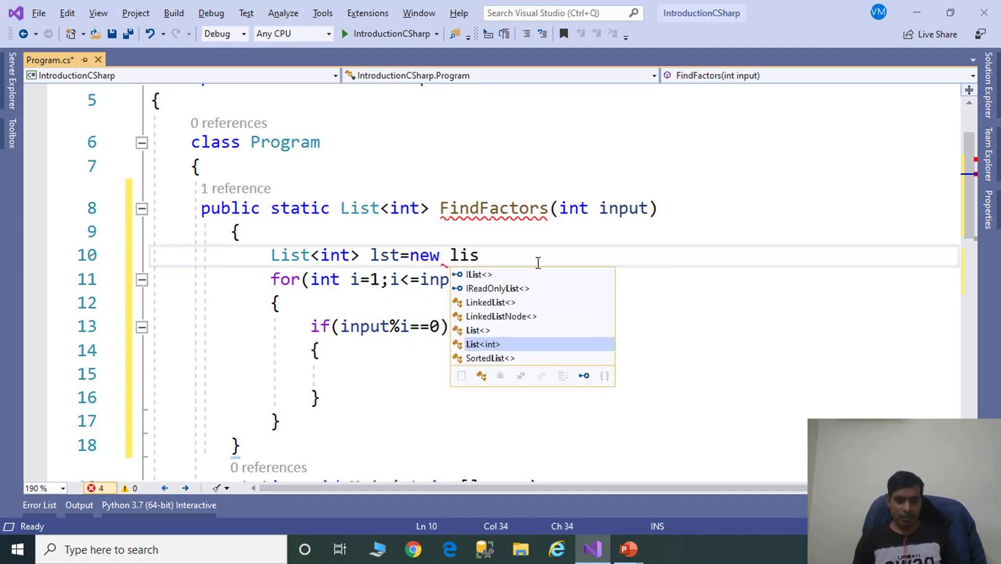
text(()
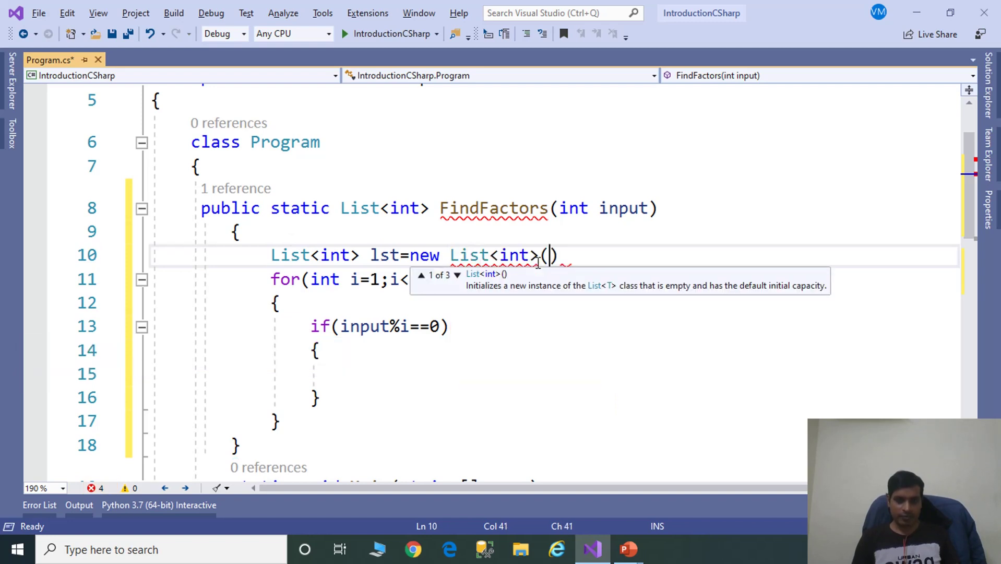
key(Right)
text(;)
scroll(360, 308, down, 1)
click(360, 308)
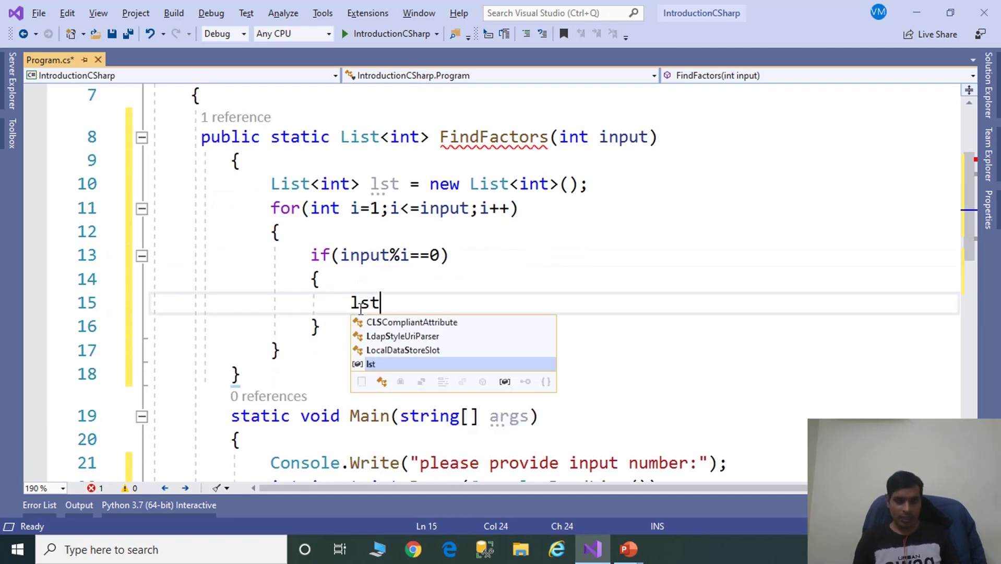
text(.a)
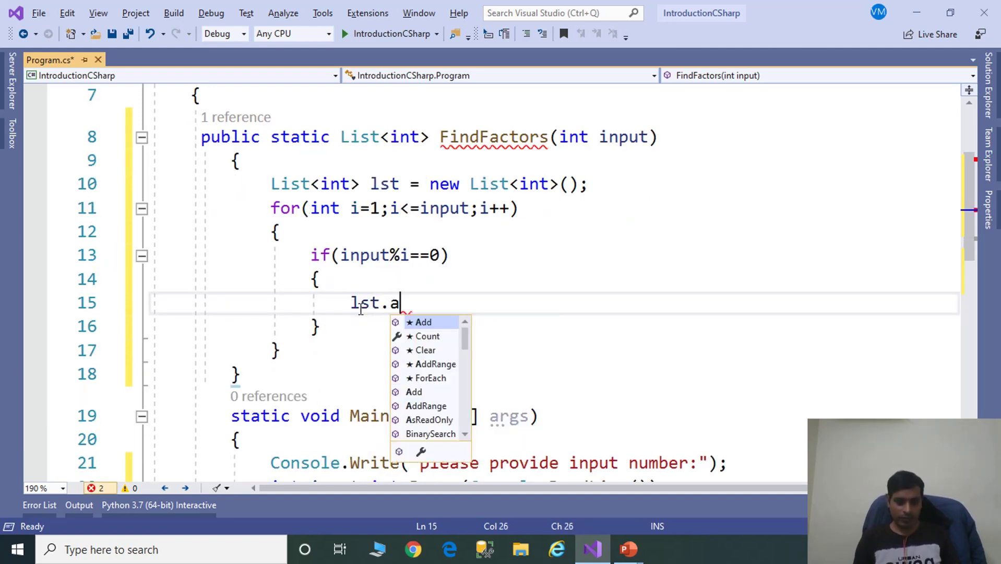
text((i)
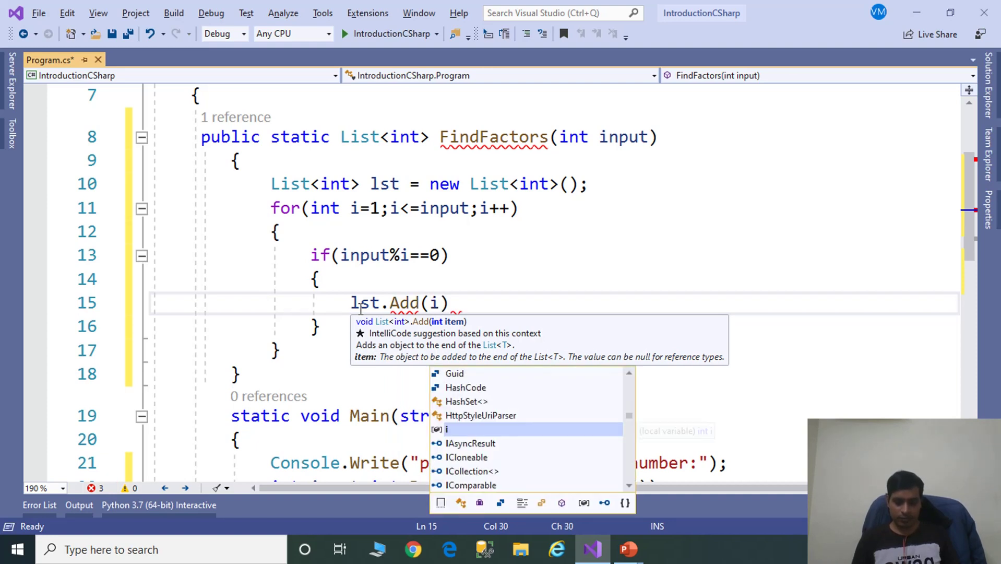
text();)
click(380, 326)
click(294, 355)
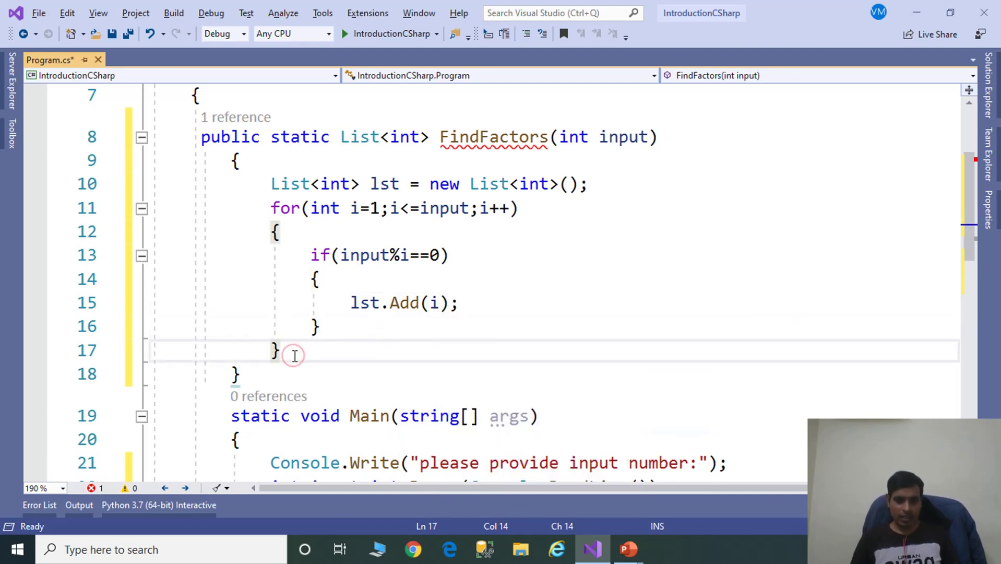
key(Return)
text(retu)
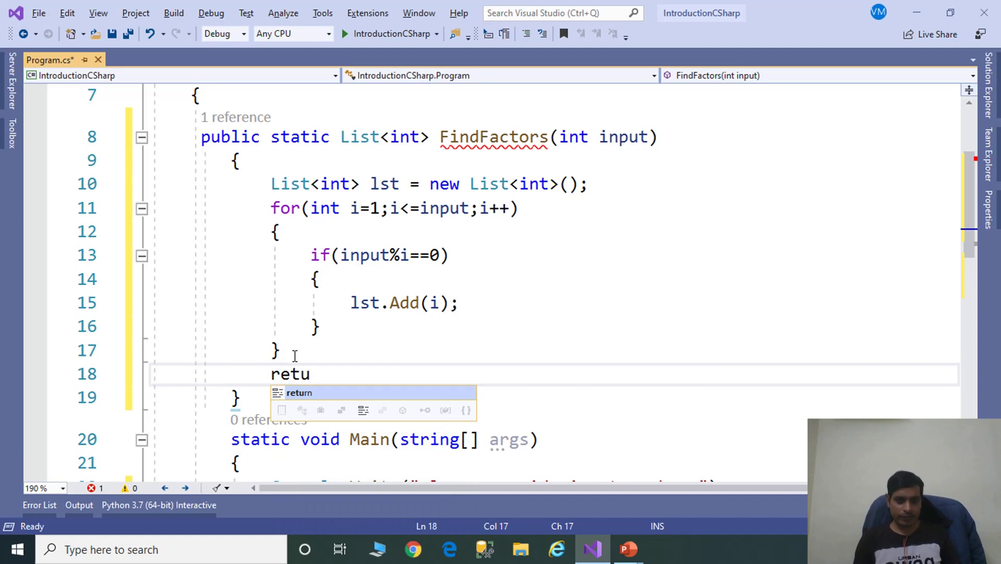
text(rn lst)
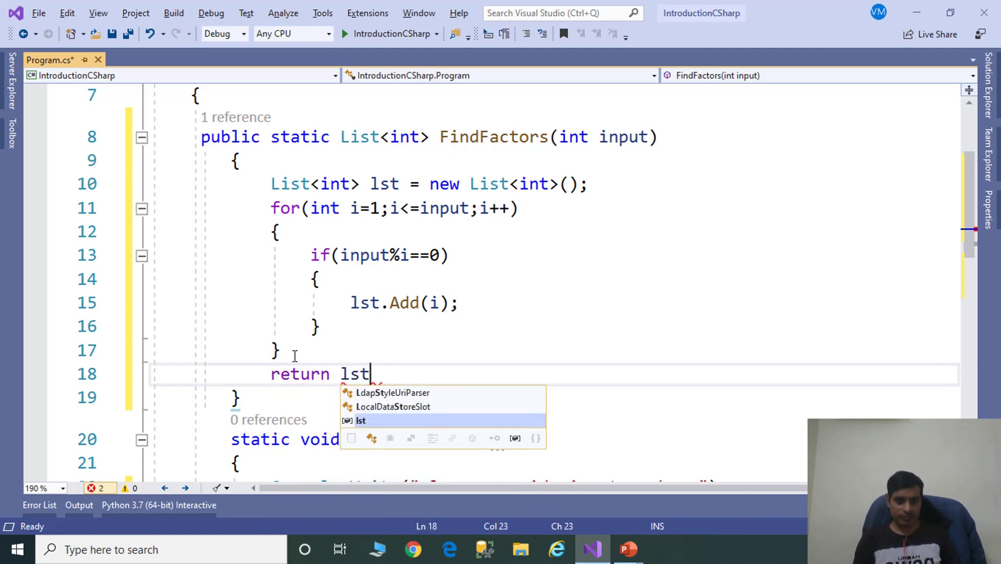
text(;)
click(437, 359)
scroll(436, 361, down, 3)
scroll(437, 360, down, 1)
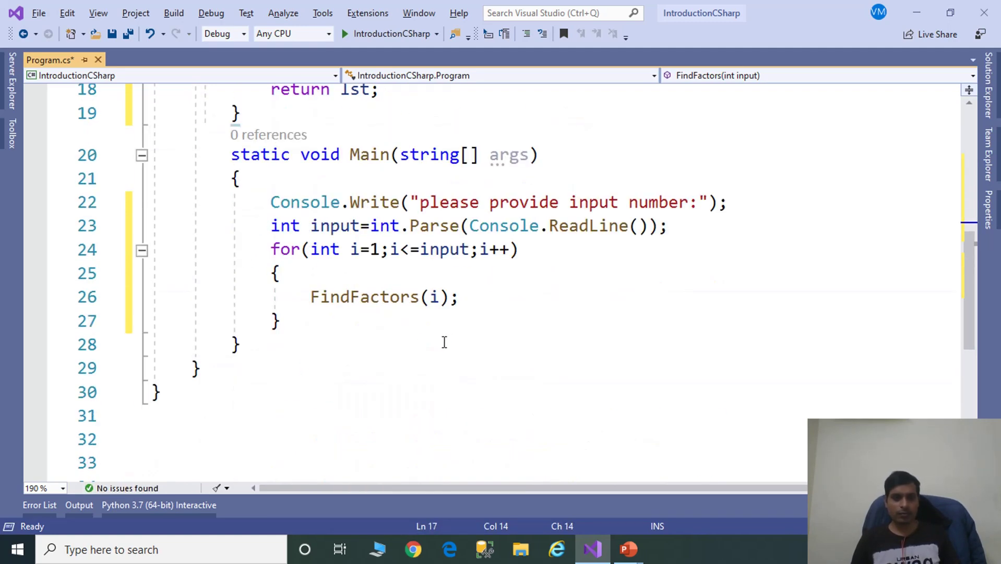
Step: Store FindFactors(i) in result and test whether result.Count==2
click(444, 342)
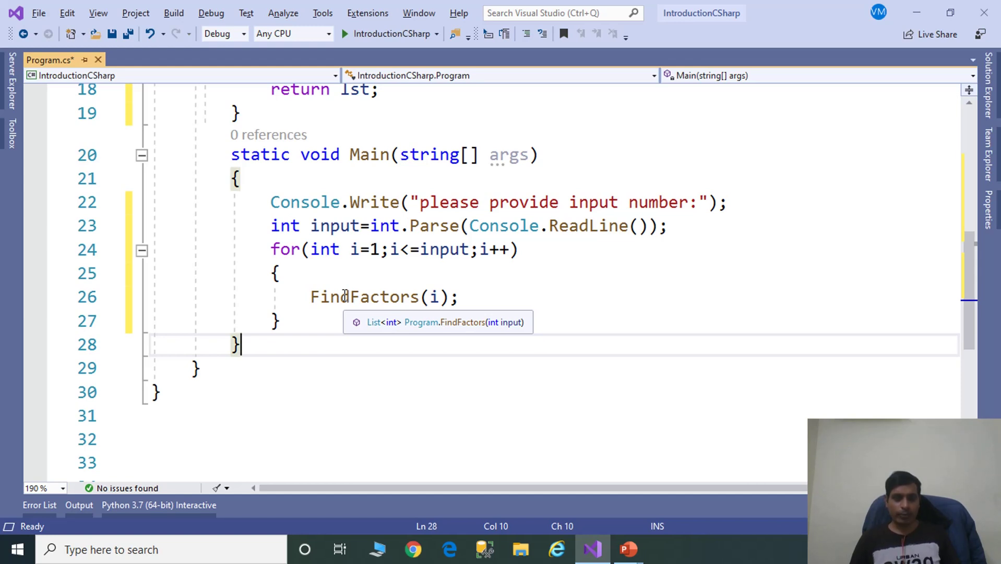
click(345, 294)
key(Home)
text(=)
key(Left)
text(list)
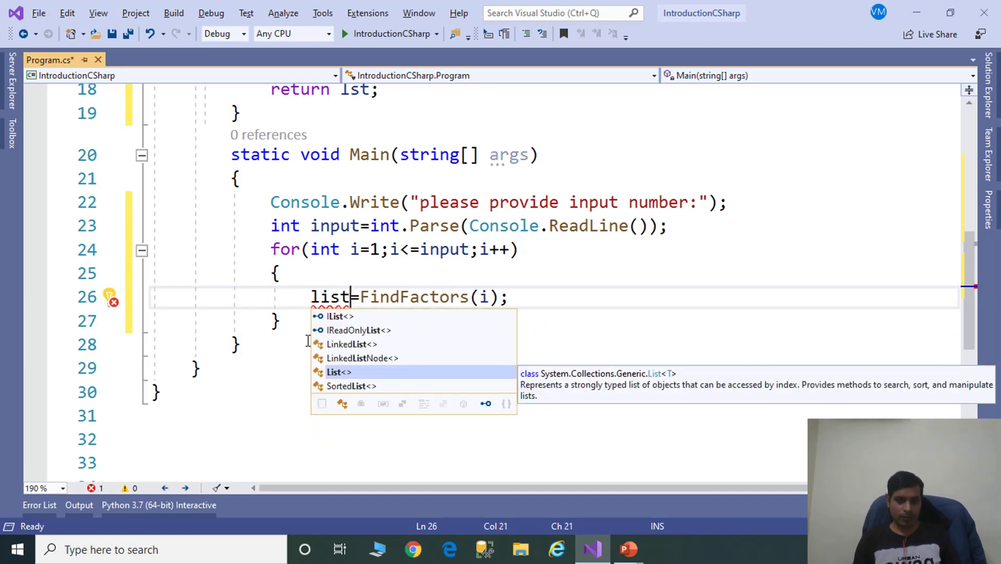
text(<int>)
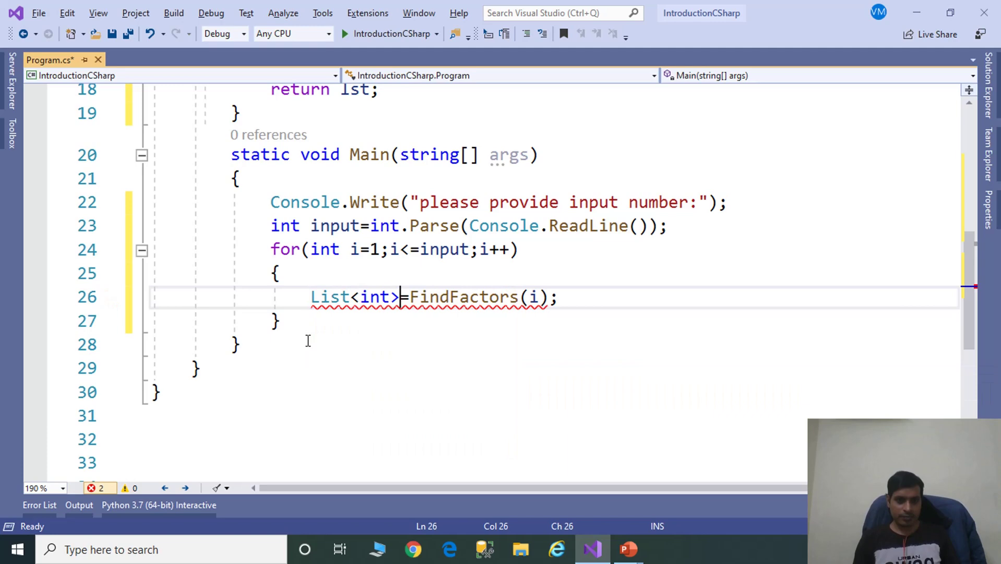
text( result)
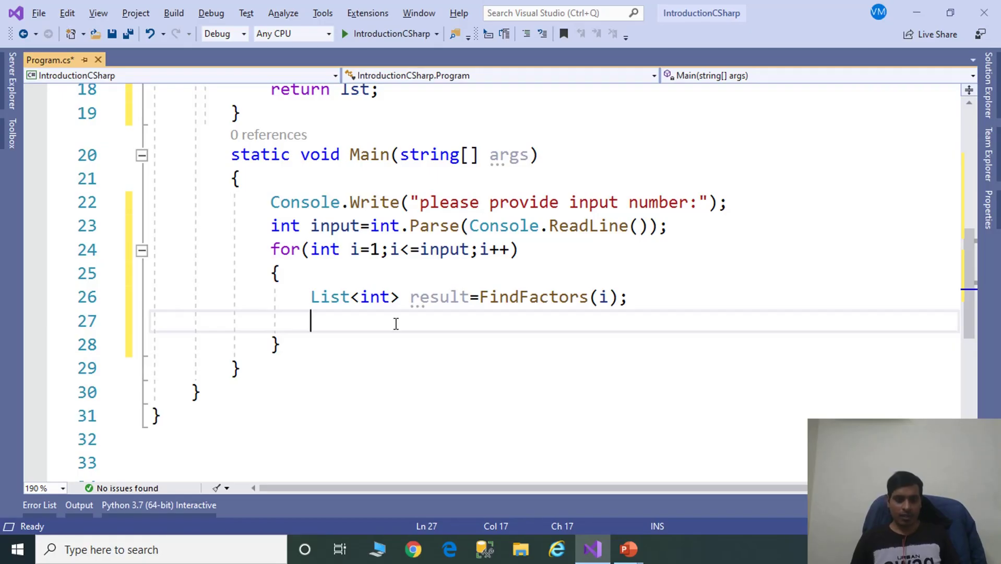
text(if()
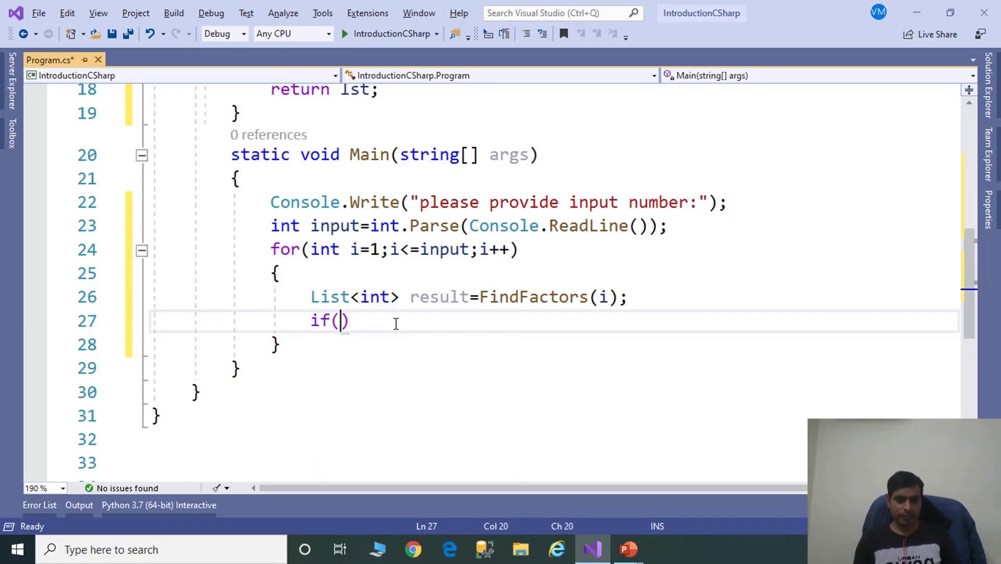
text(resu)
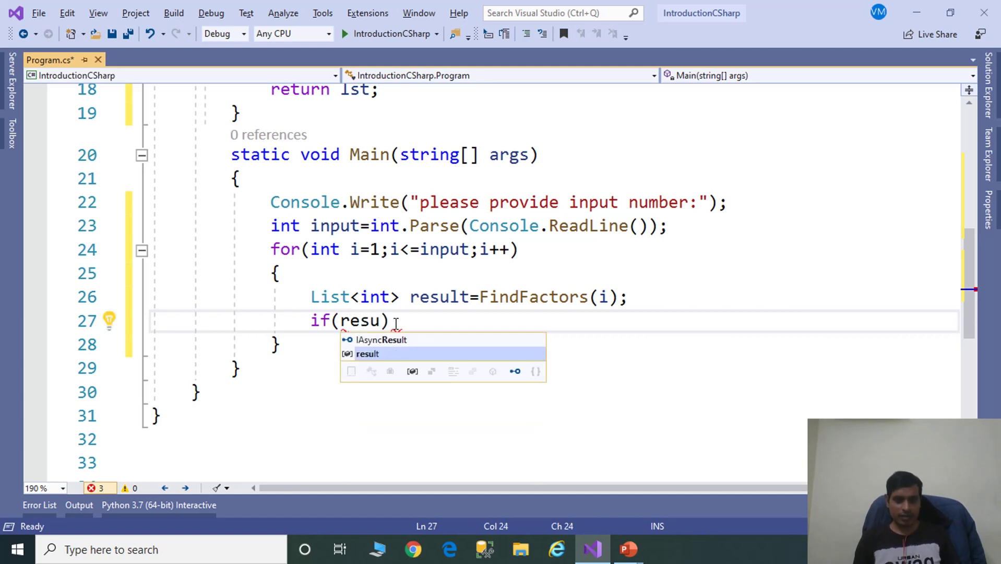
text(lt.co)
text(unt=)
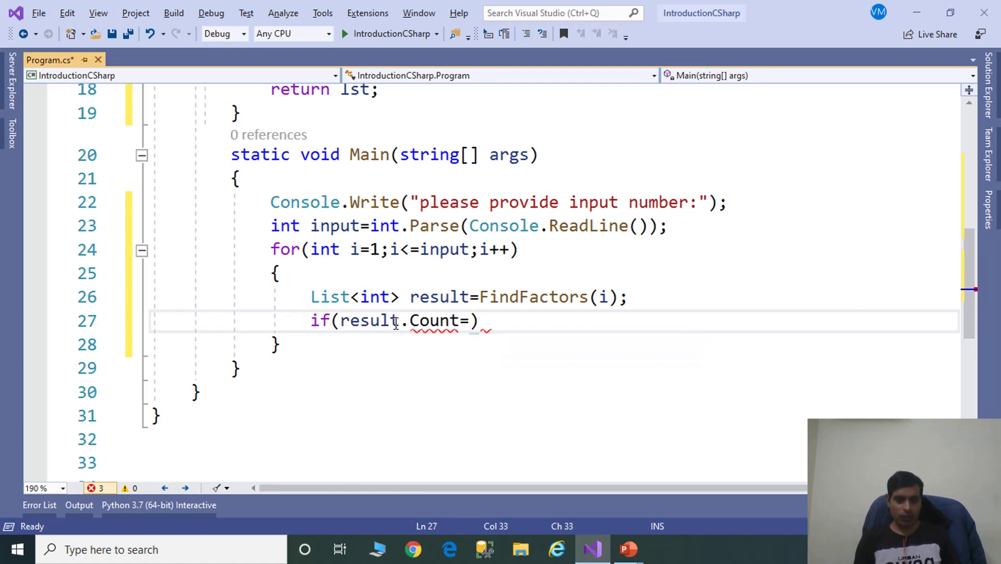
text(=2))
key(Return)
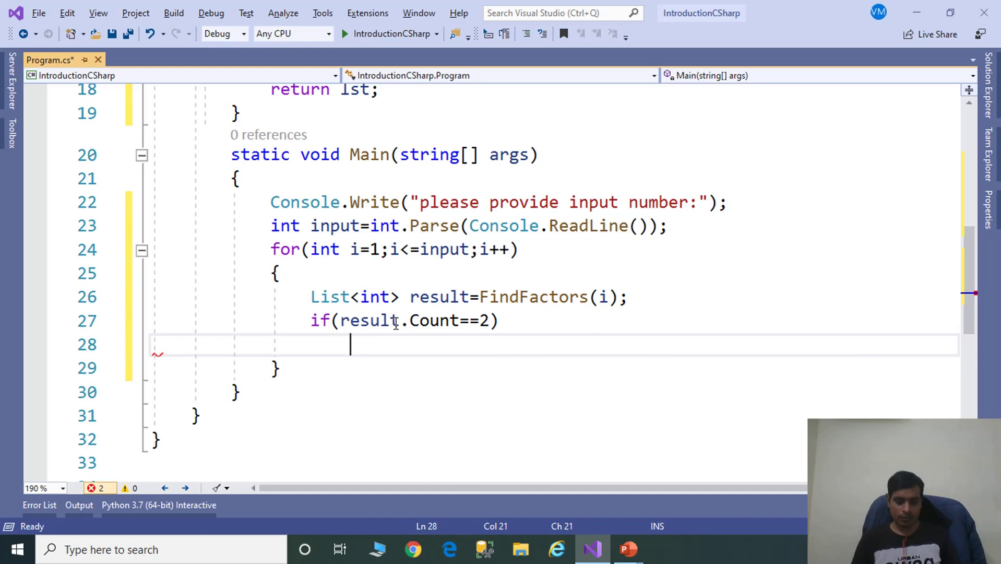
text({)
key(Return)
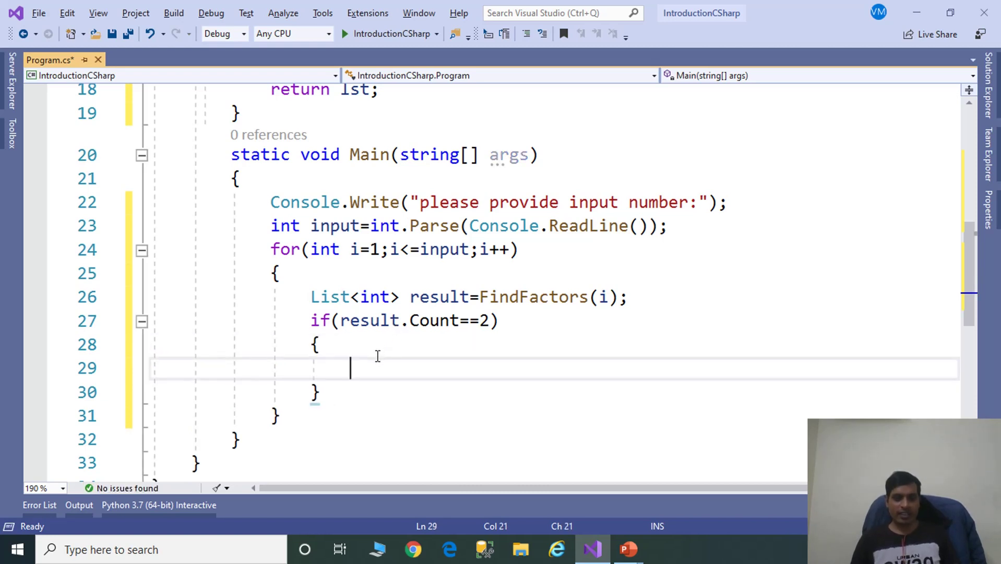
text(c)
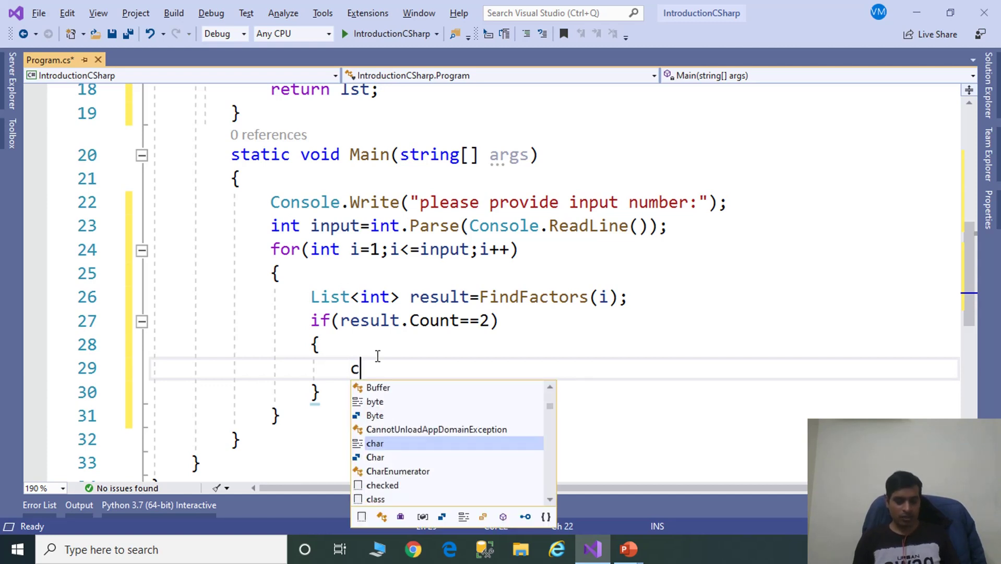
text(w)
Step: Print 'prime' in the if branch and 'not prime' in a new else branch
key(Tab)
key(Tab)
text($)
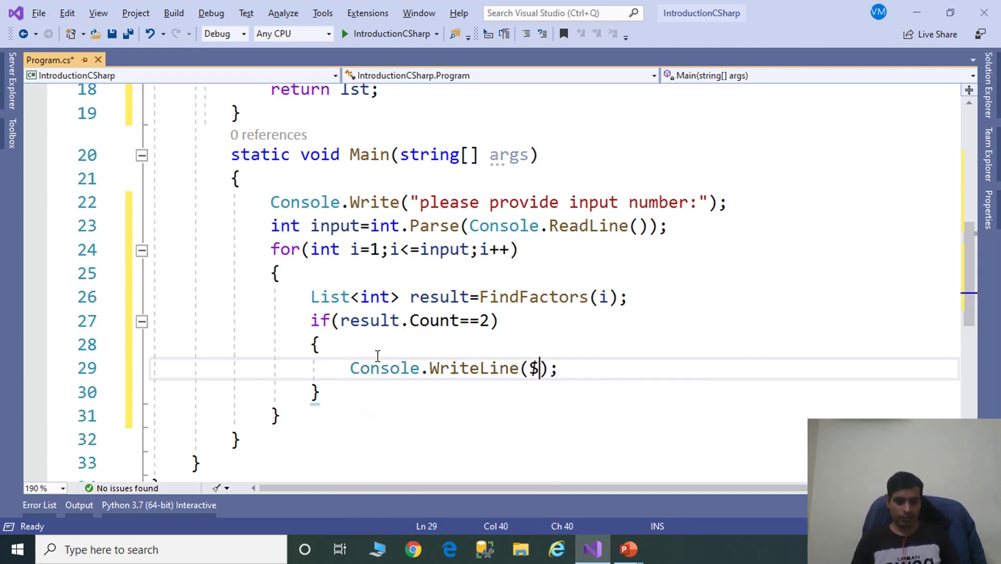
text("")
text({)
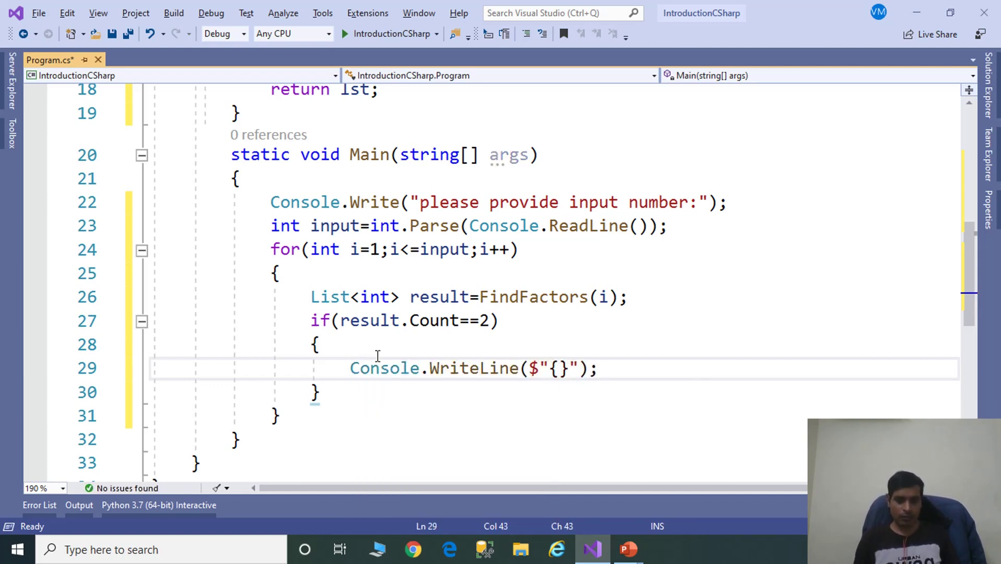
text(i} i)
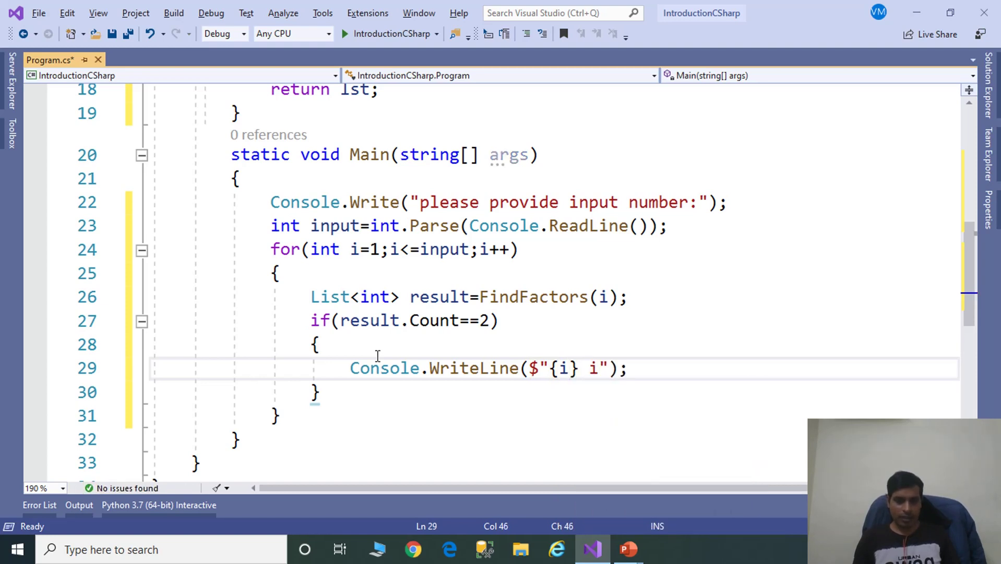
text(s prime numbe)
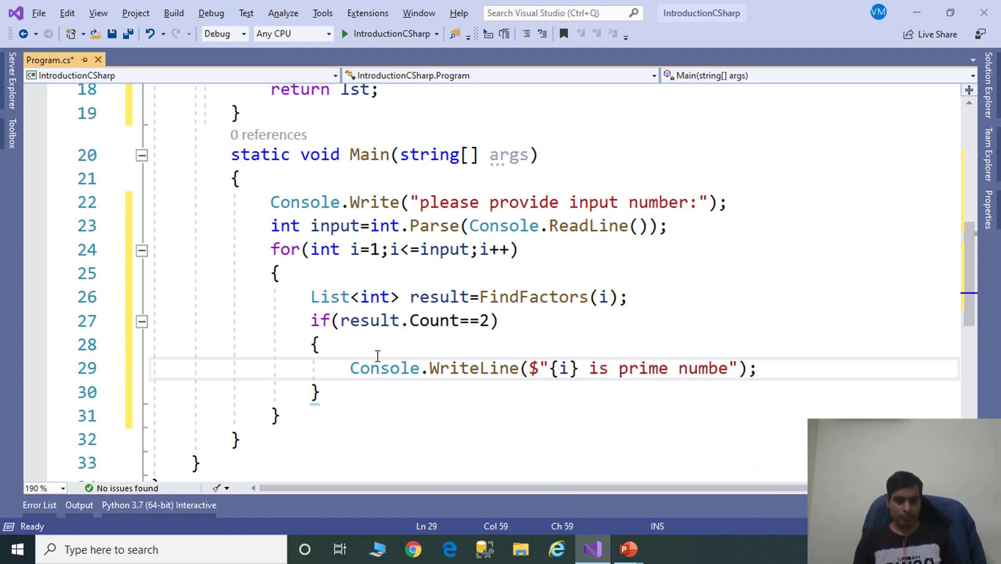
text(r)
key(Down)
key(Return)
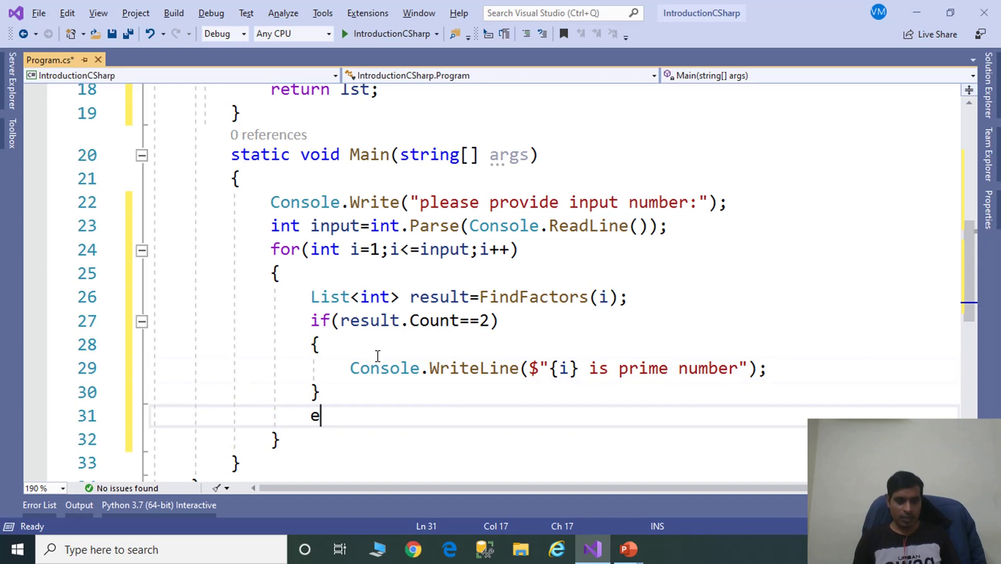
text(lse)
key(Escape)
key(Return)
text({)
key(Return)
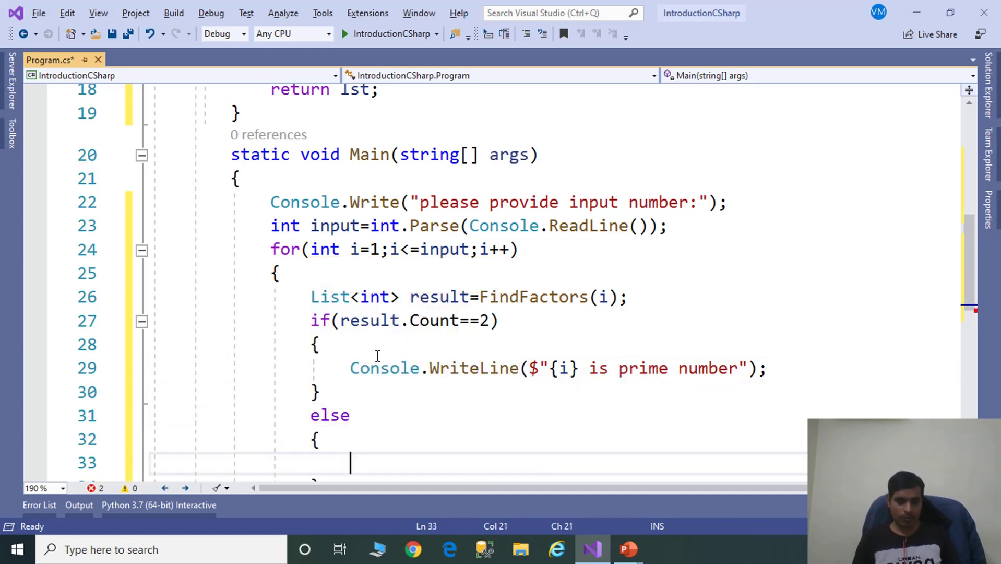
text(cw)
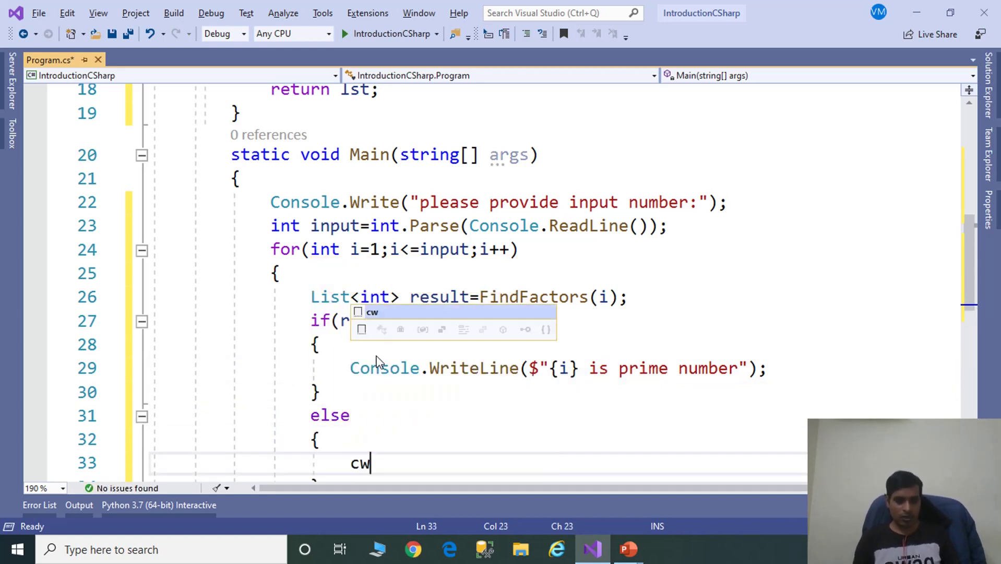
key(Tab)
key(Tab)
text($)
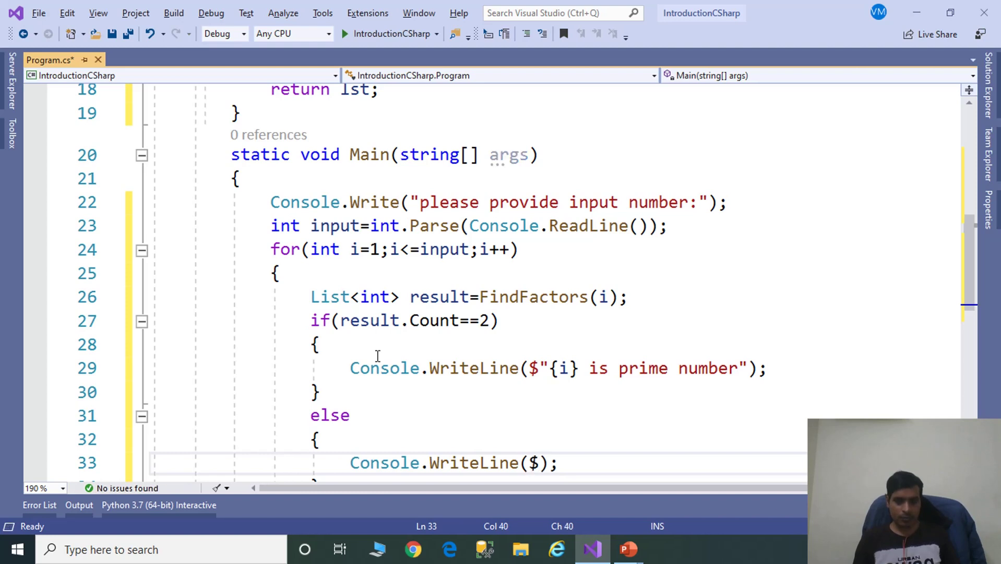
scroll(516, 272, down, 3)
text(")
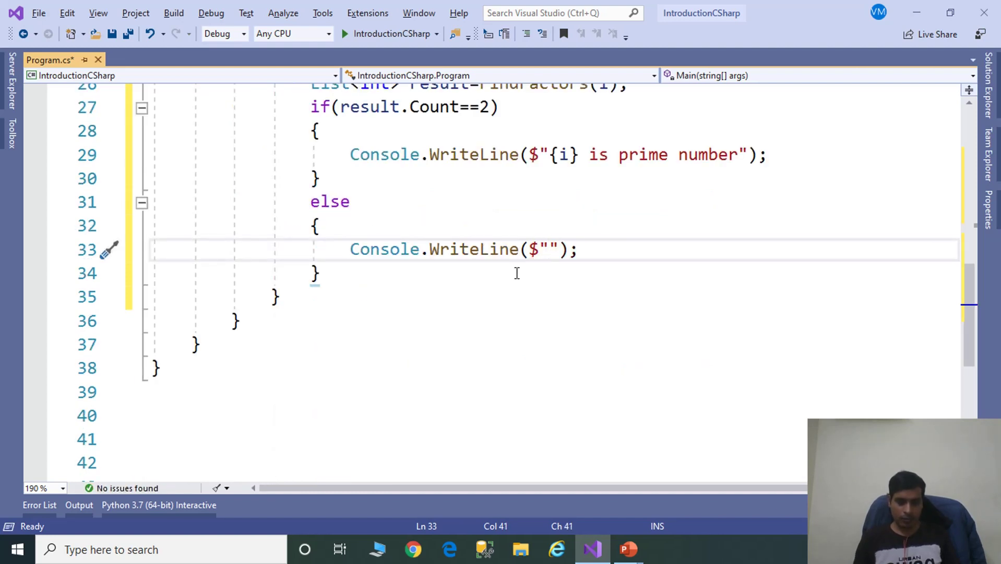
text({i} )
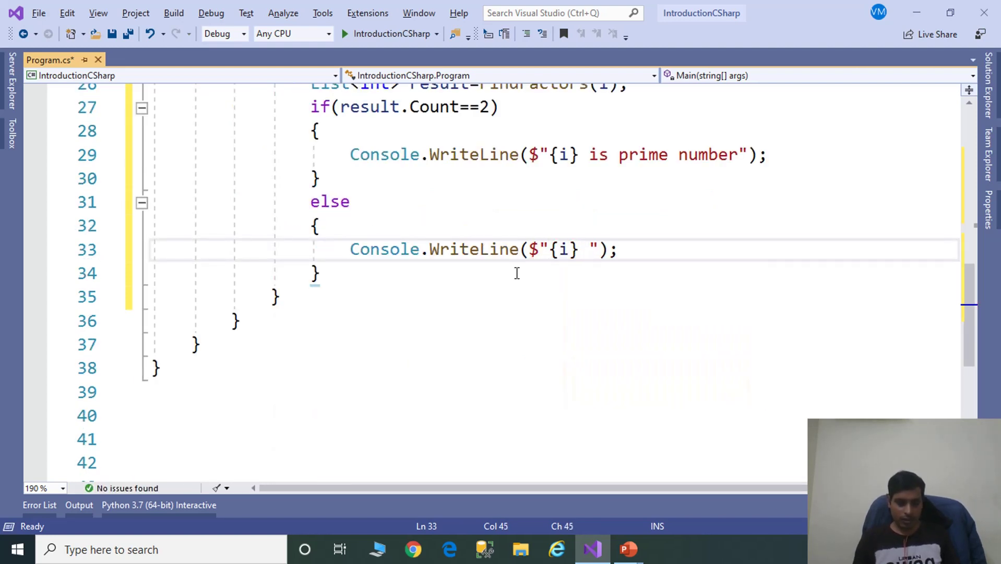
text(is not)
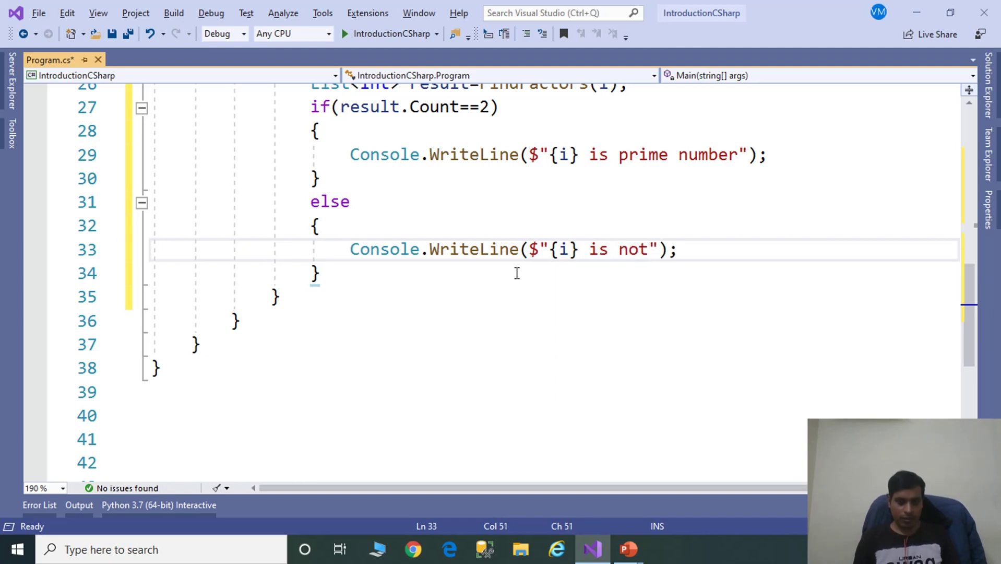
text( prime n)
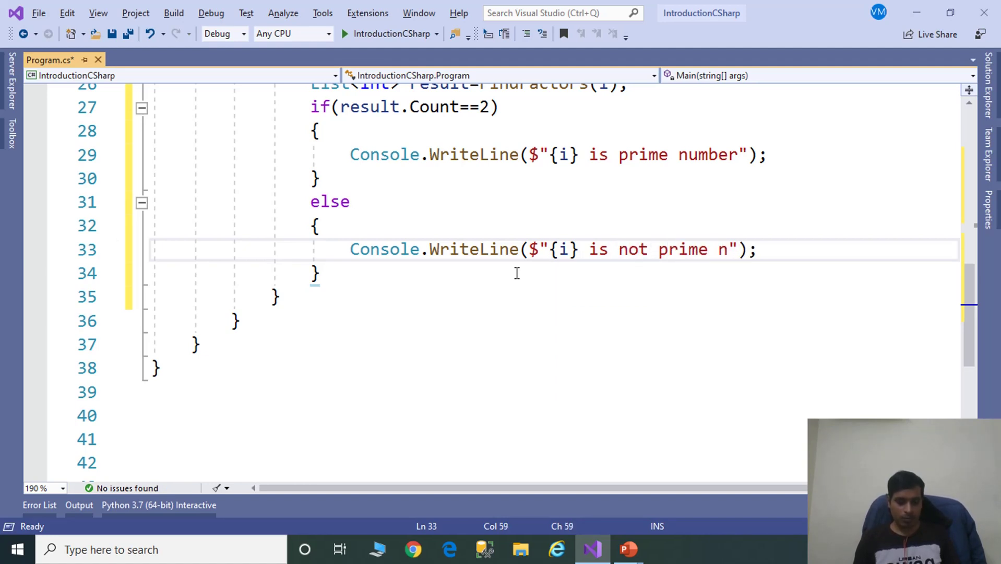
text(umber)
click(491, 313)
scroll(491, 313, up, 5)
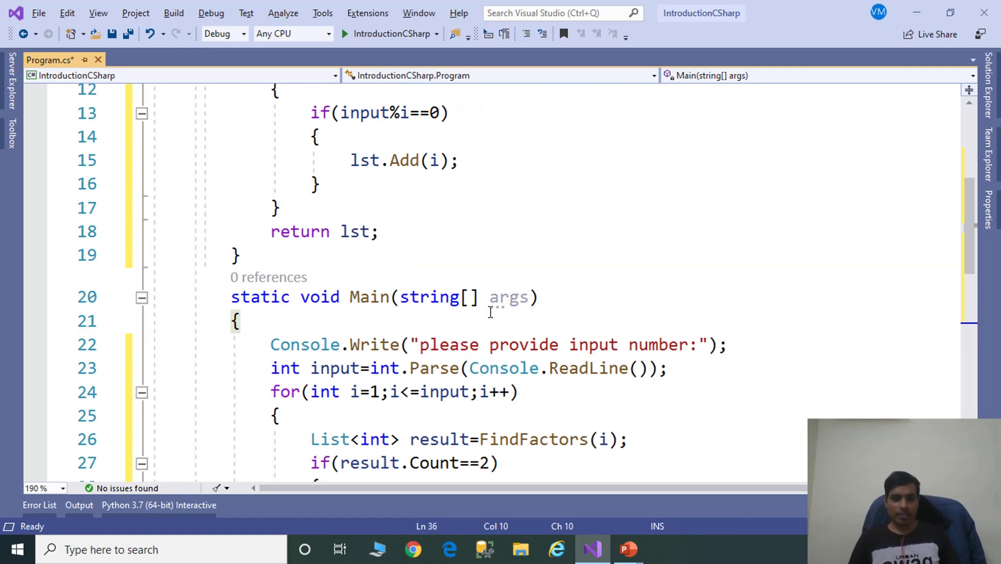
Step: Run the program for inputs 10 and 5, confirming 2, 3, 5 and 7 are reported prime
key(ctrl+F5)
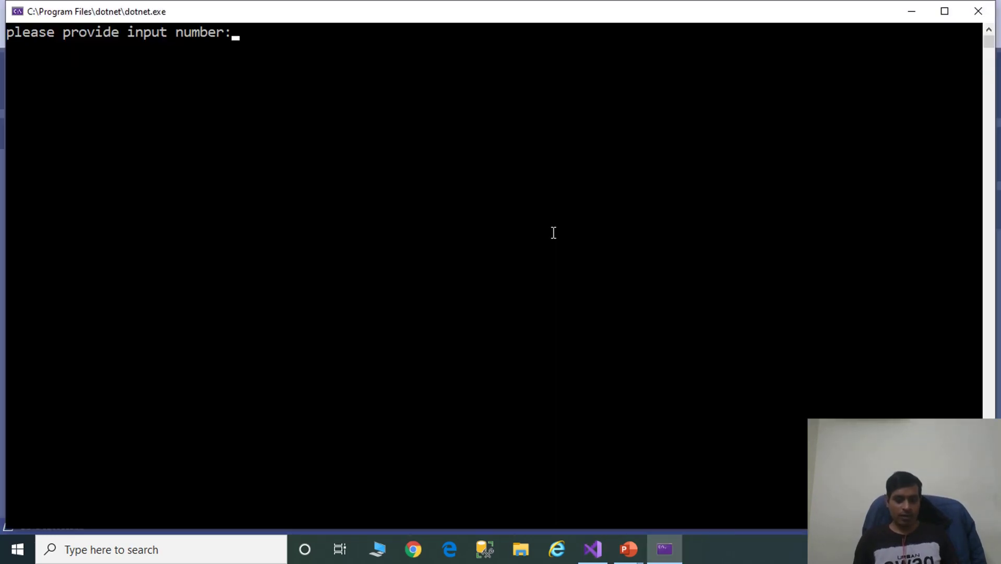
text(10)
key(Return)
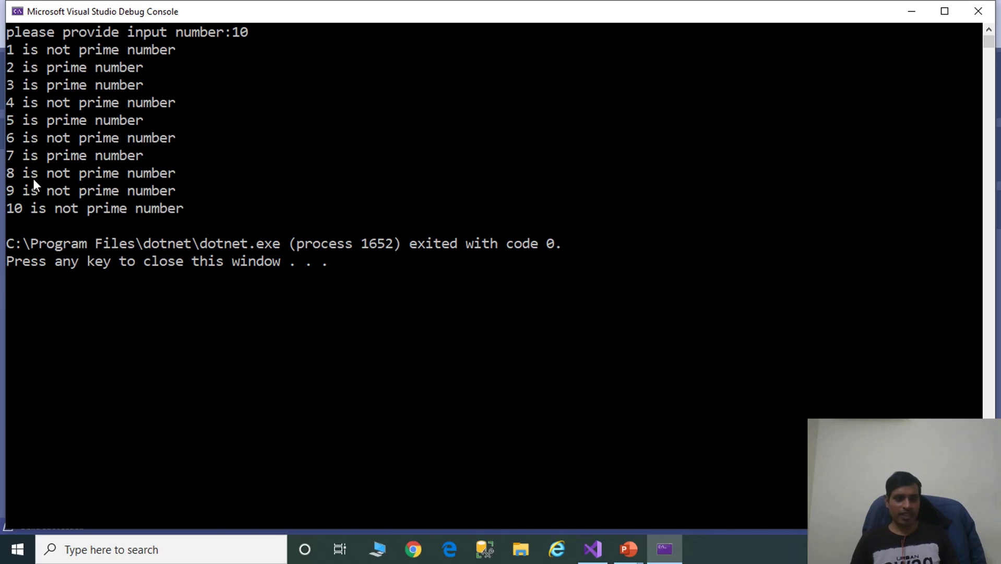
key(Return)
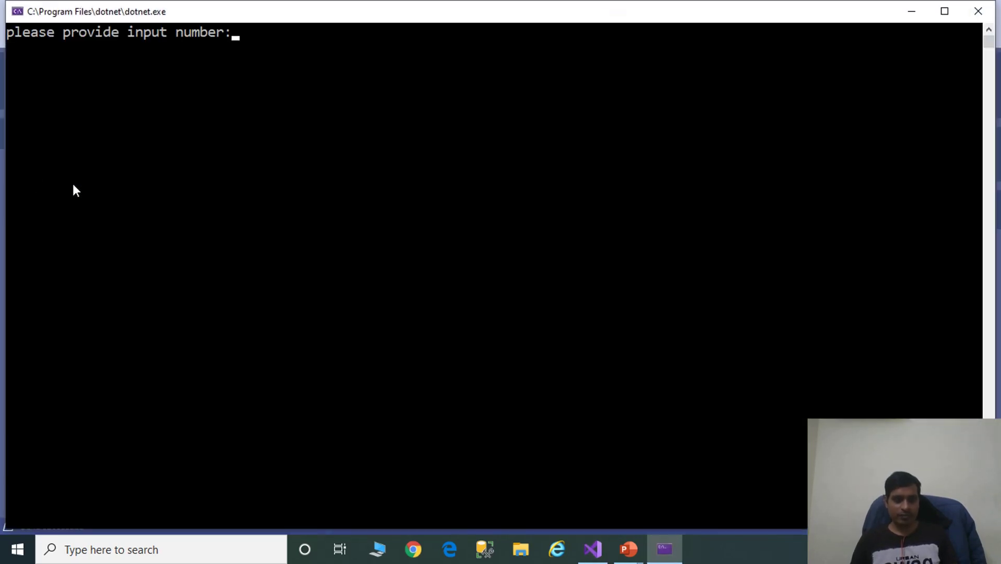
text(5)
key(Return)
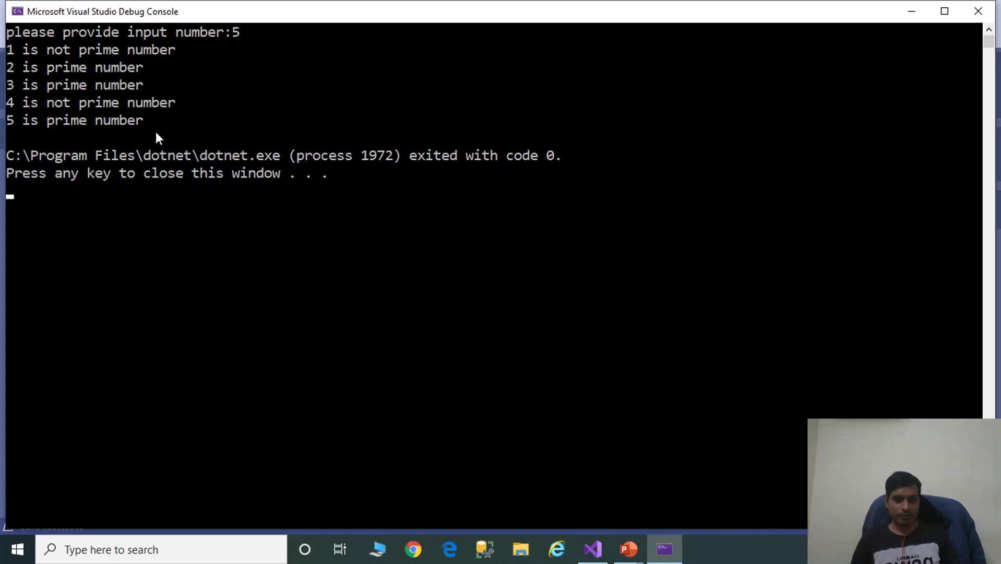
key(Return)
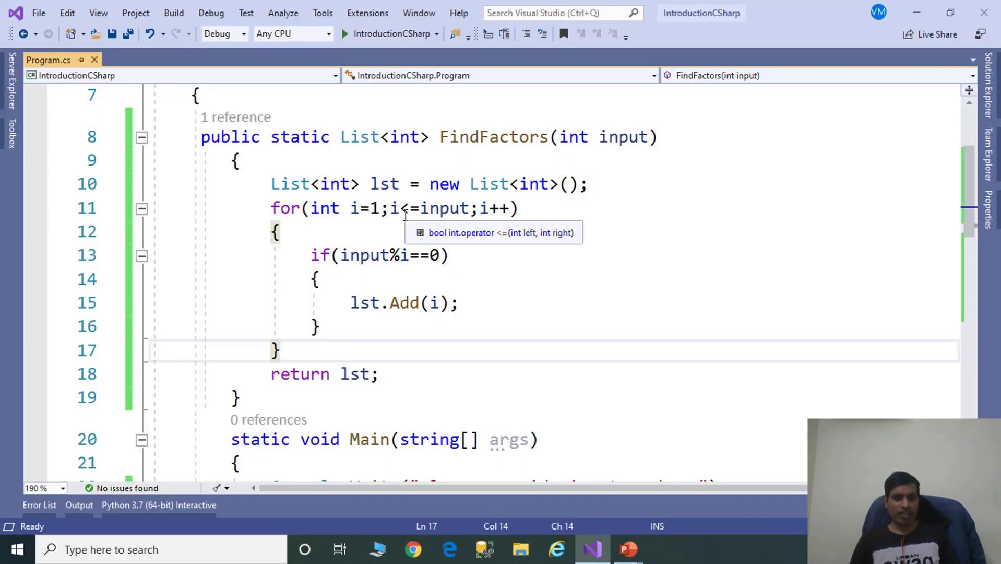
Step: Set breakpoints on lines 10 and 22, start debugging, and enter 5 to pause at the loop
click(43, 193)
scroll(43, 193, down, 2)
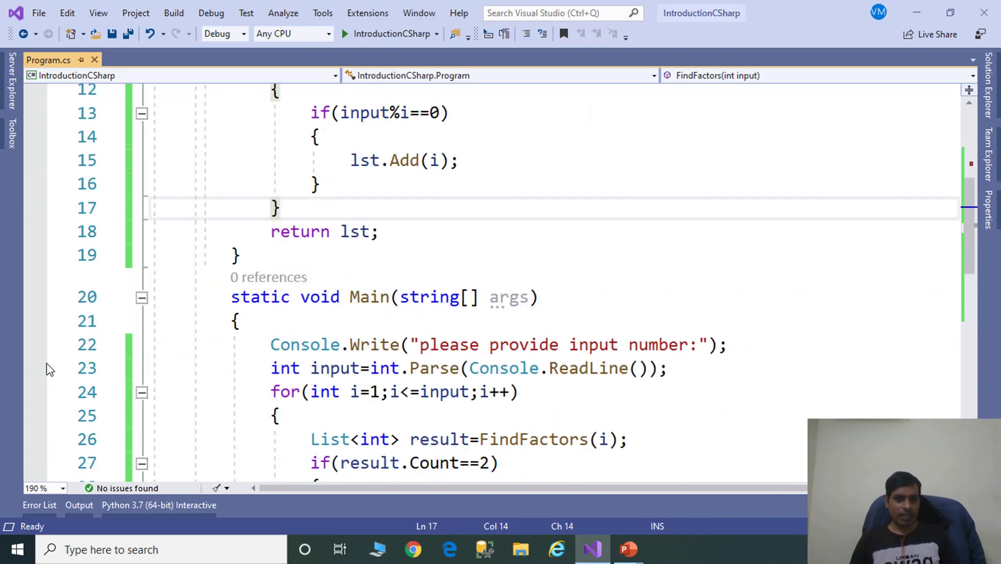
click(35, 345)
click(211, 13)
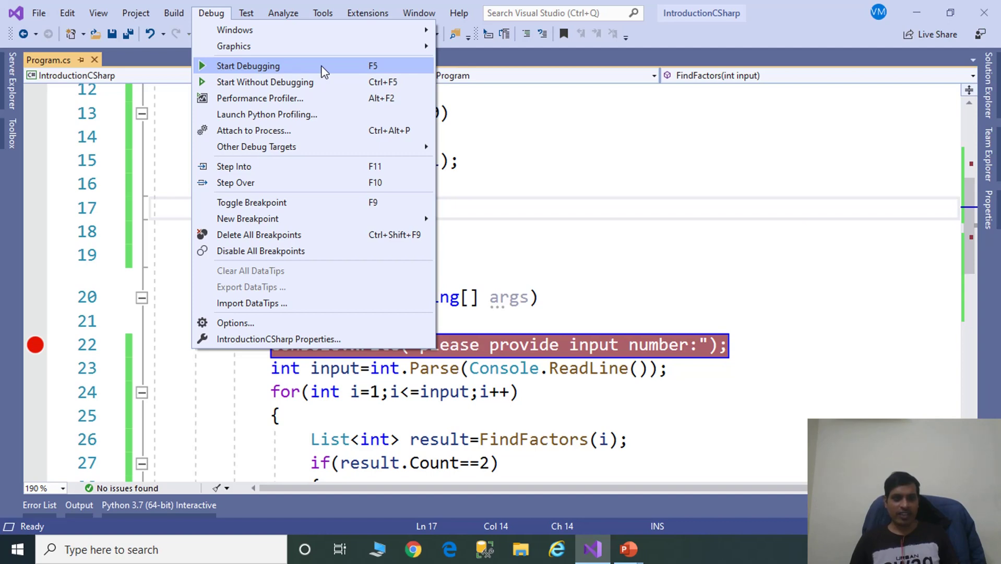
click(303, 66)
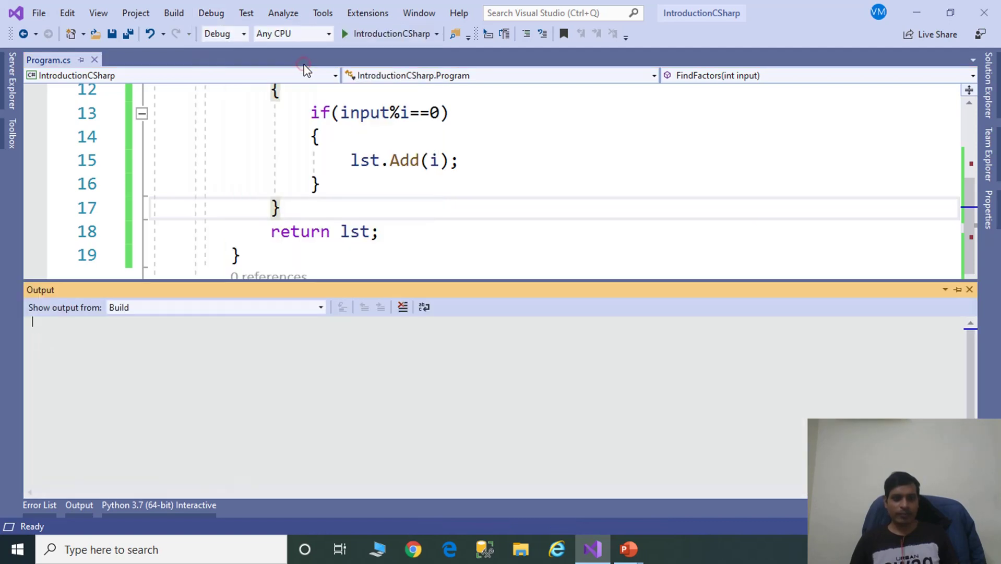
key(F10)
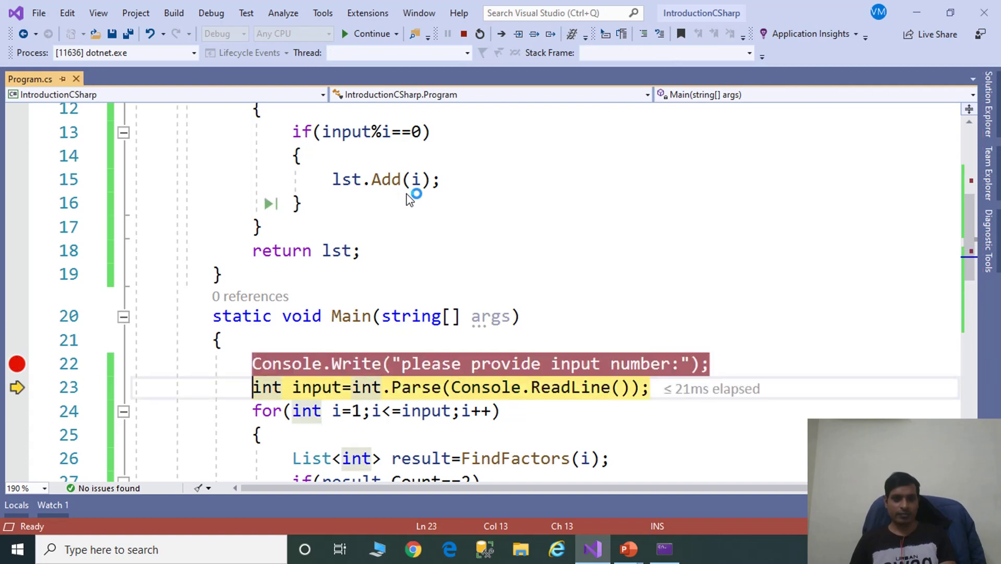
key(F10)
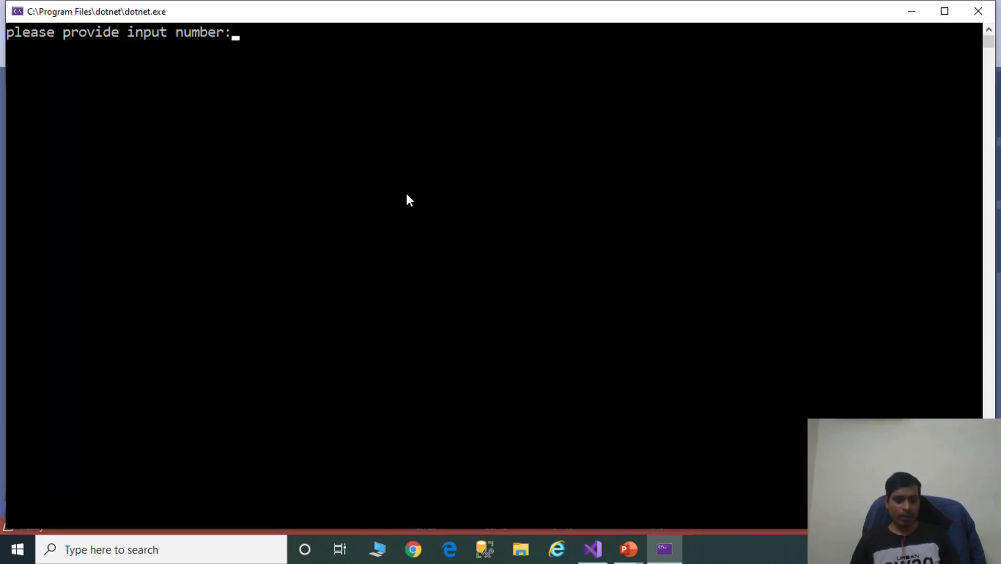
text(5)
key(Return)
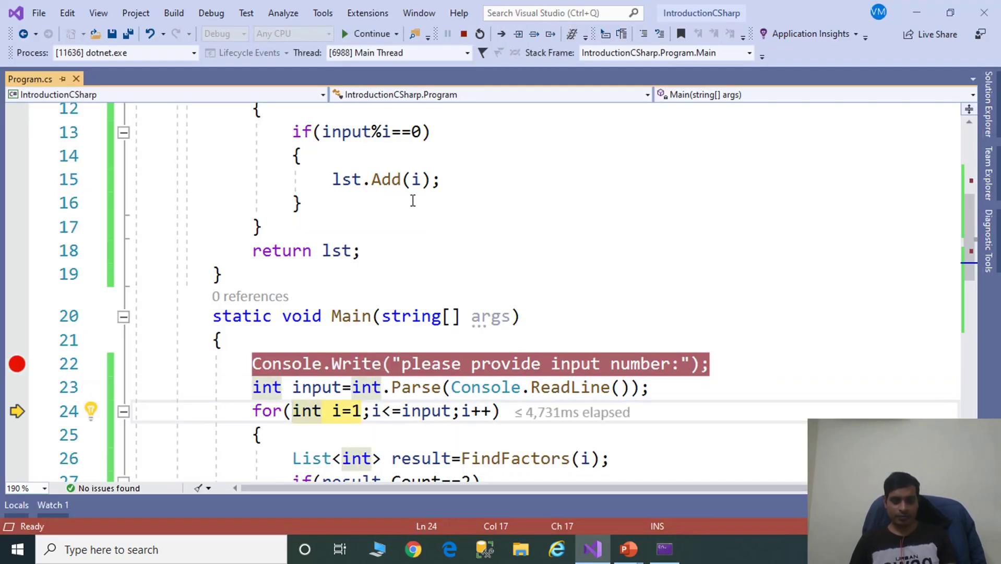
key(F10)
scroll(415, 204, down, 2)
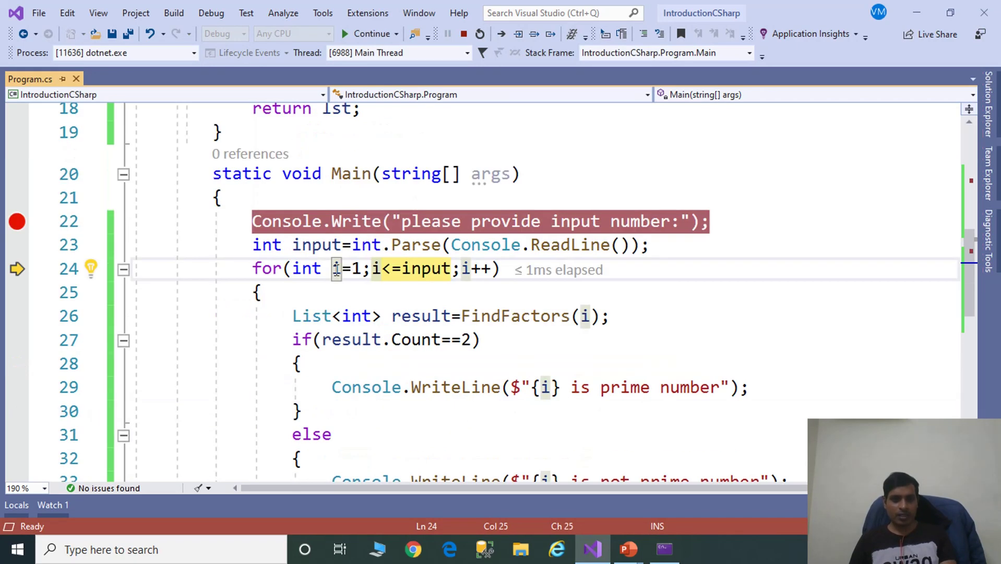
mouse_move(426, 412)
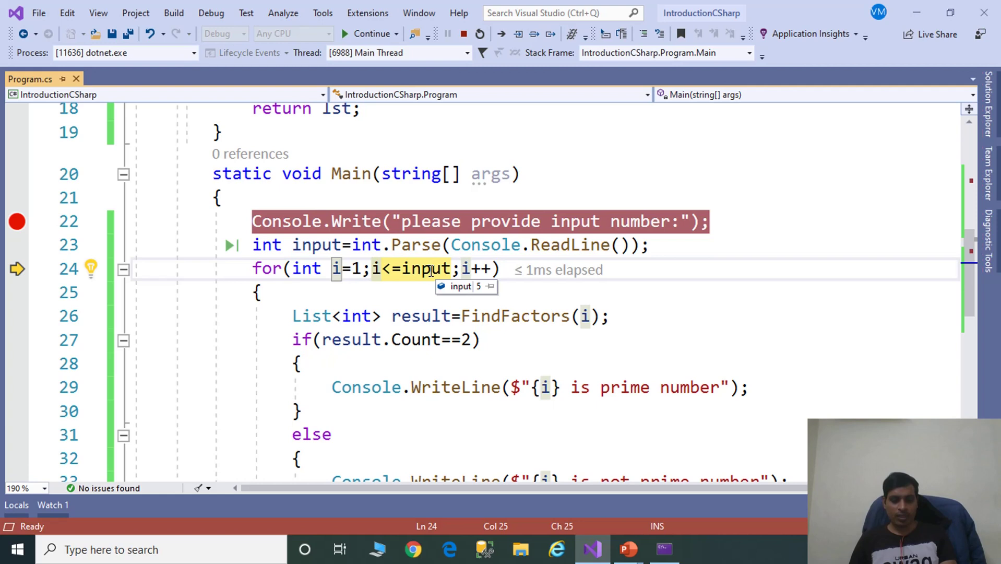
Step: Step into FindFactors for i=1 and through its factor loop, adding 1 to lst
key(F10)
key(F10)
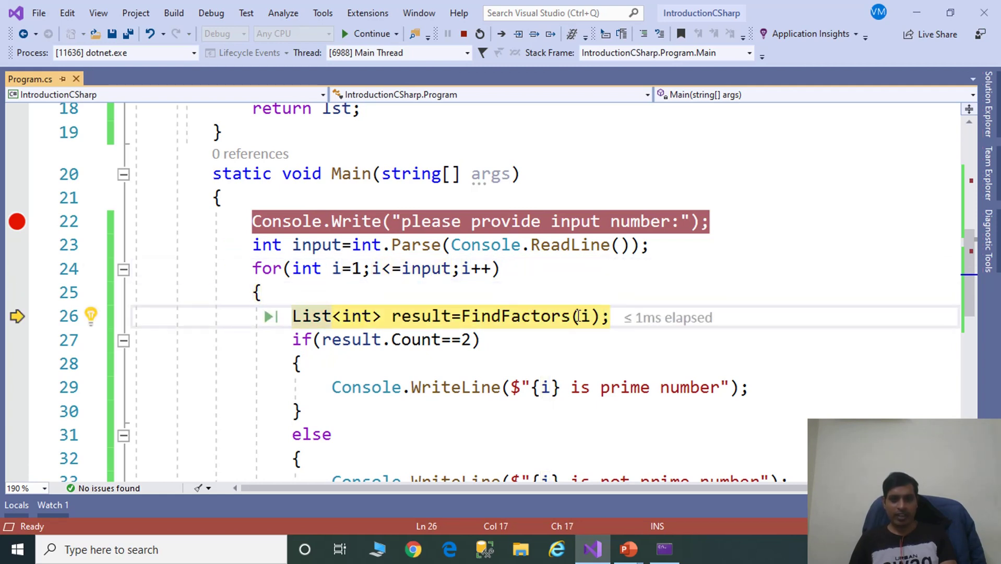
key(F11)
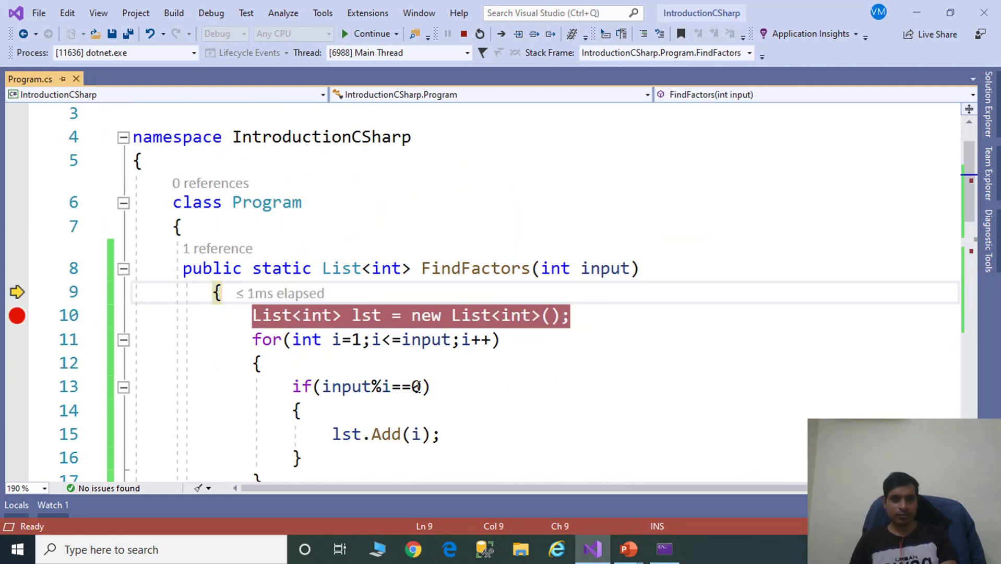
key(F10)
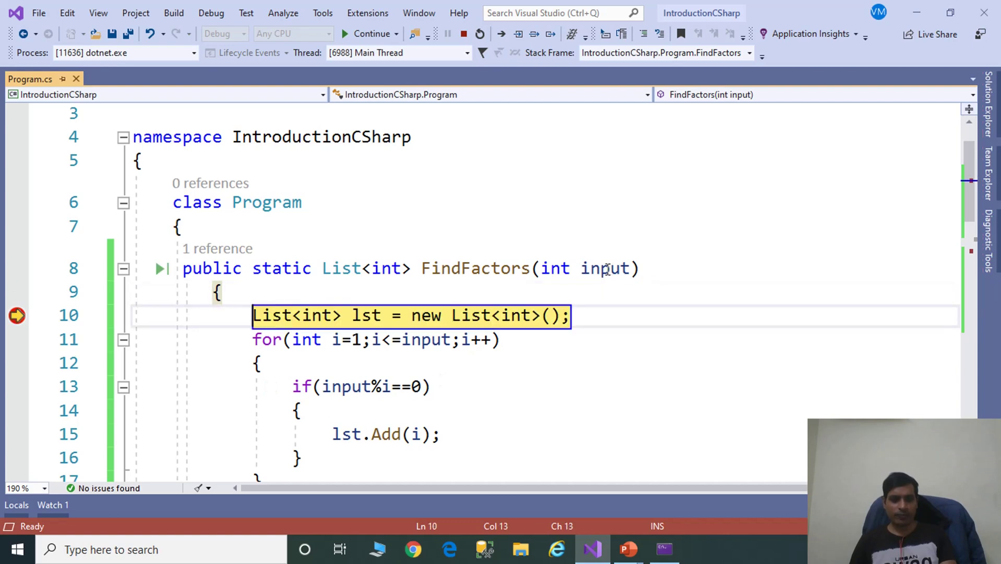
scroll(606, 268, down, 2)
key(F10)
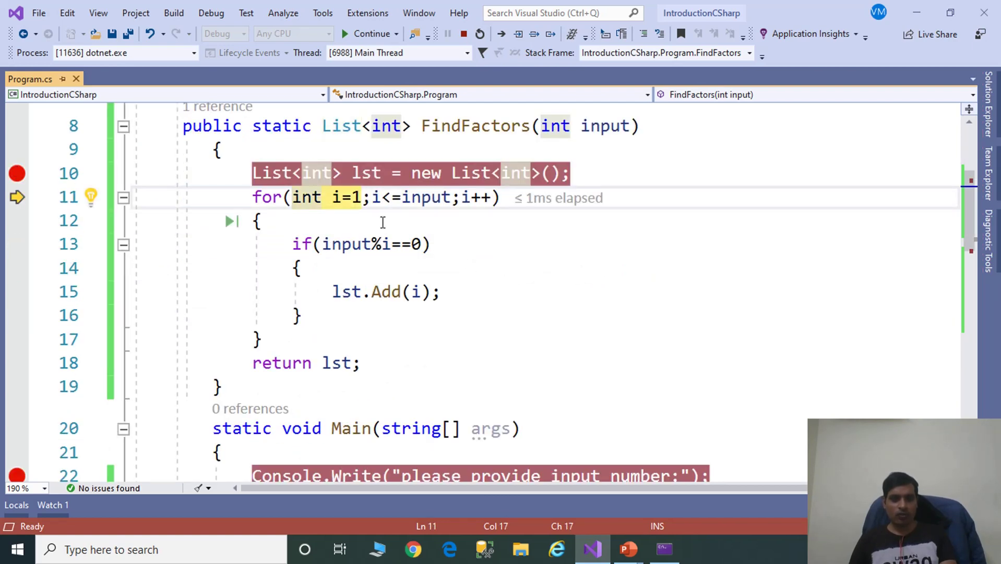
key(F10)
key(F10)
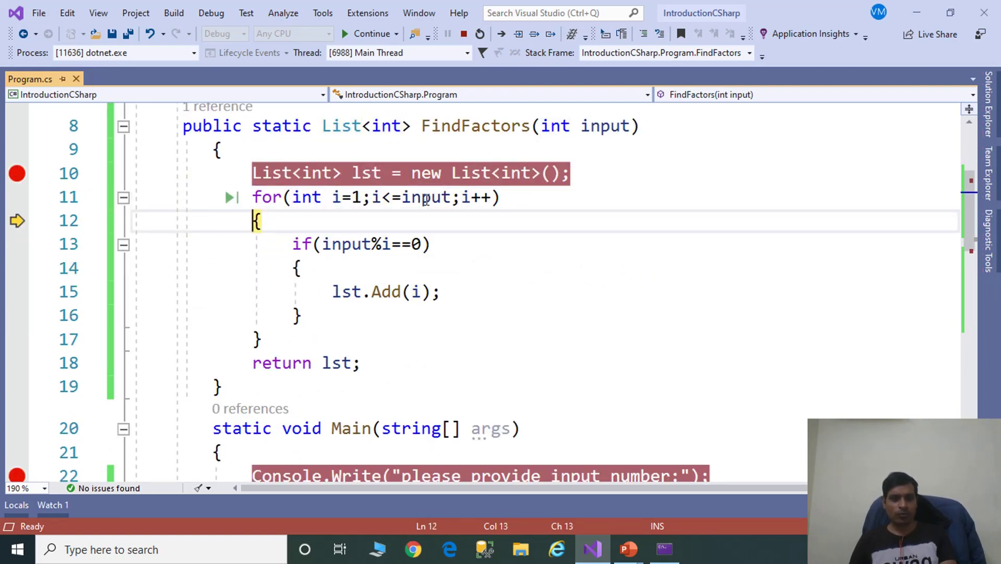
key(F10)
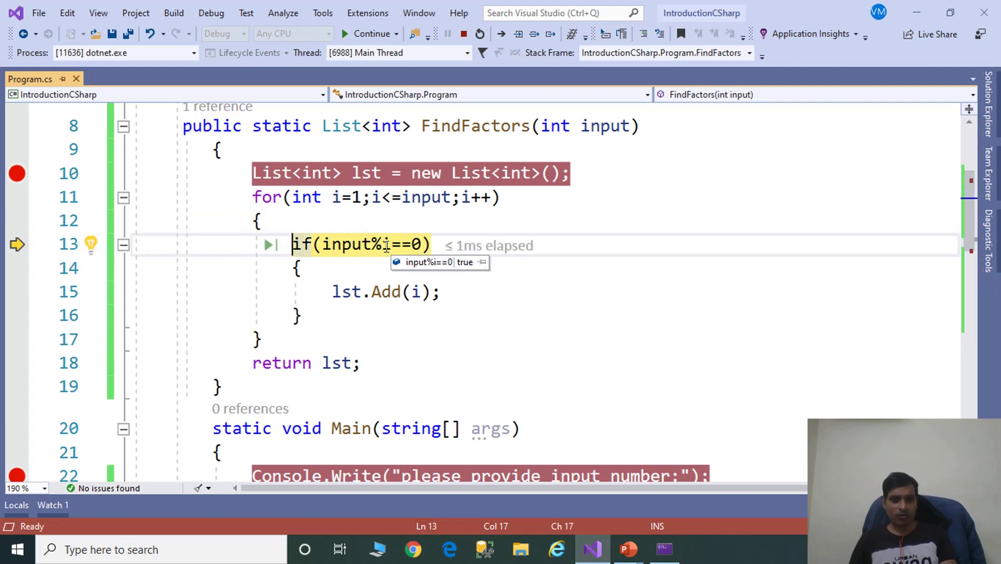
key(F10)
key(F10)
key(F10)
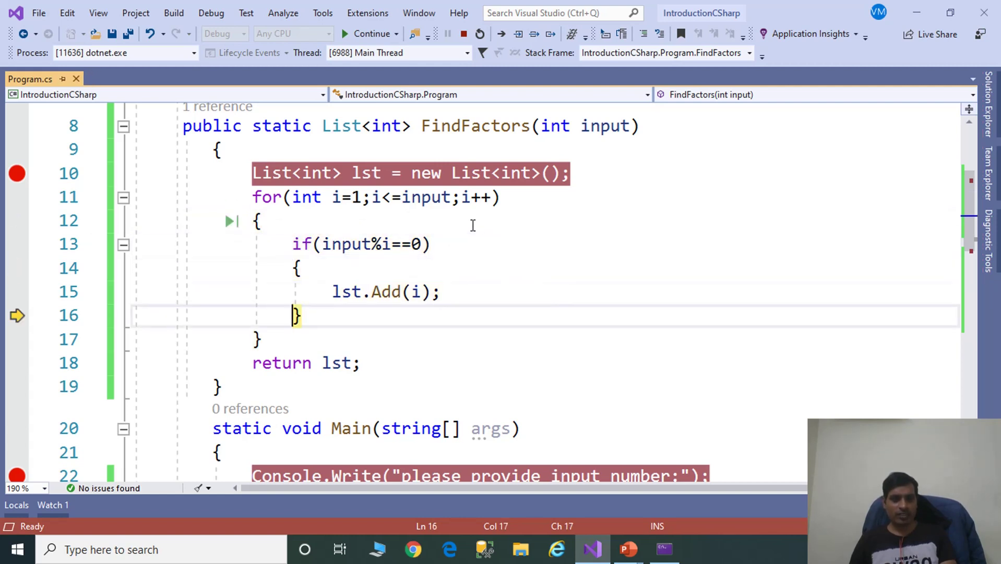
key(F10)
key(F10)
key(F10)
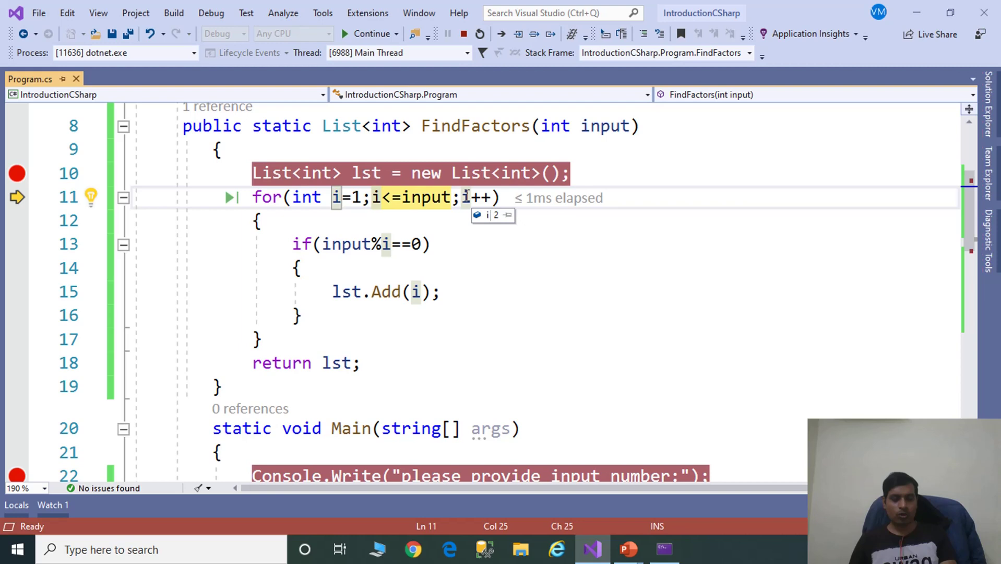
mouse_move(427, 197)
key(F10)
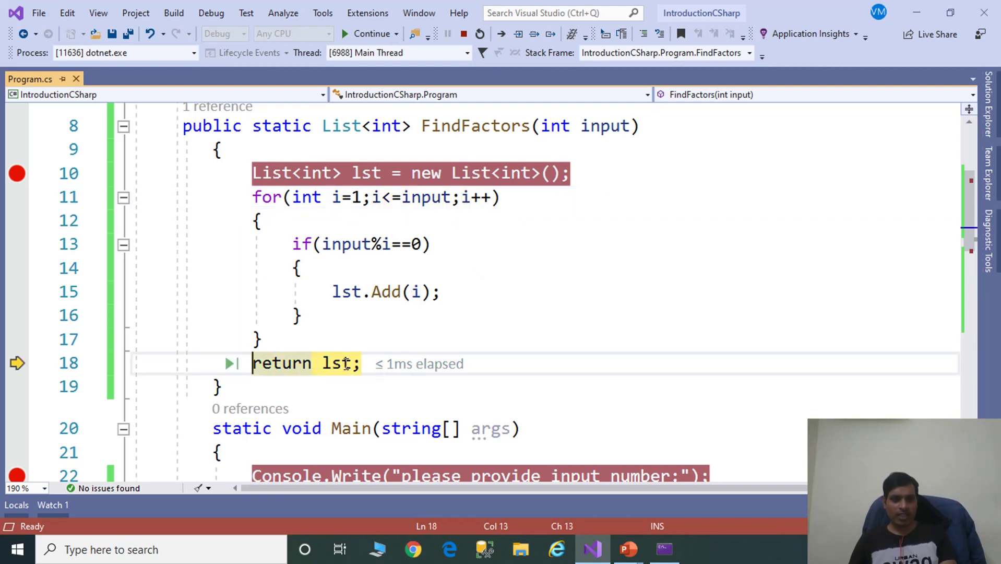
Step: Inspect lst and result, then step through the not-prime branch back to the loop
click(356, 382)
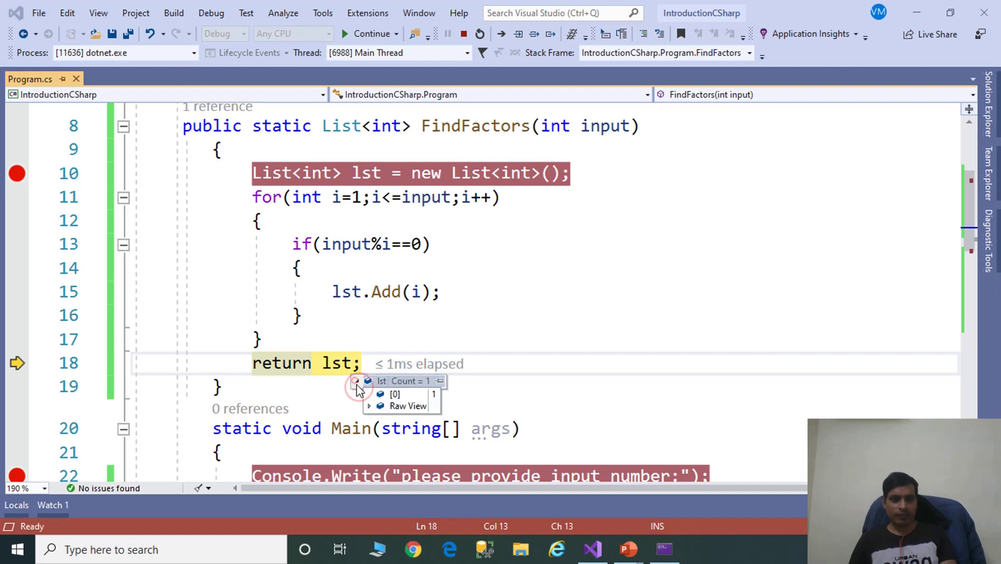
key(F10)
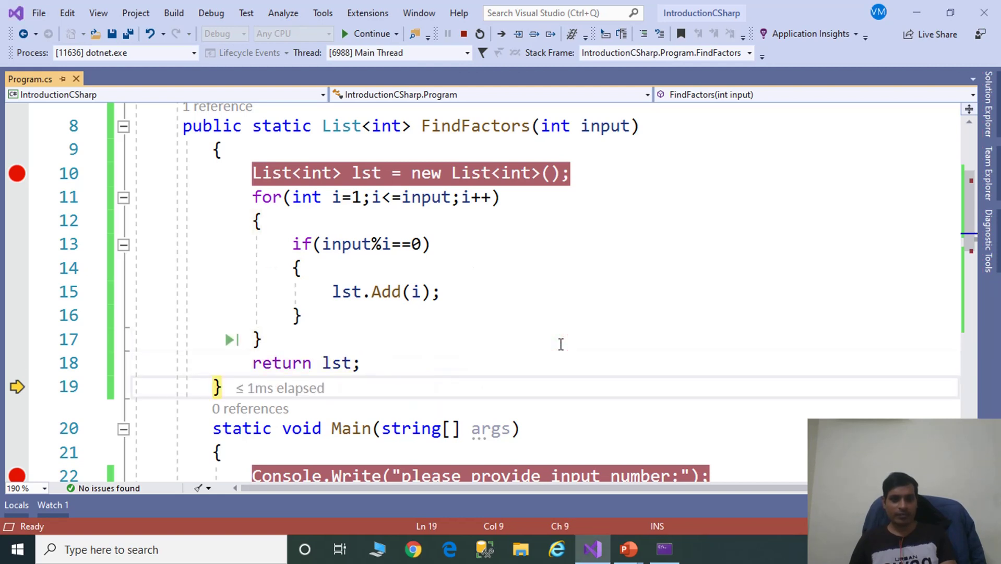
key(F10)
key(F10)
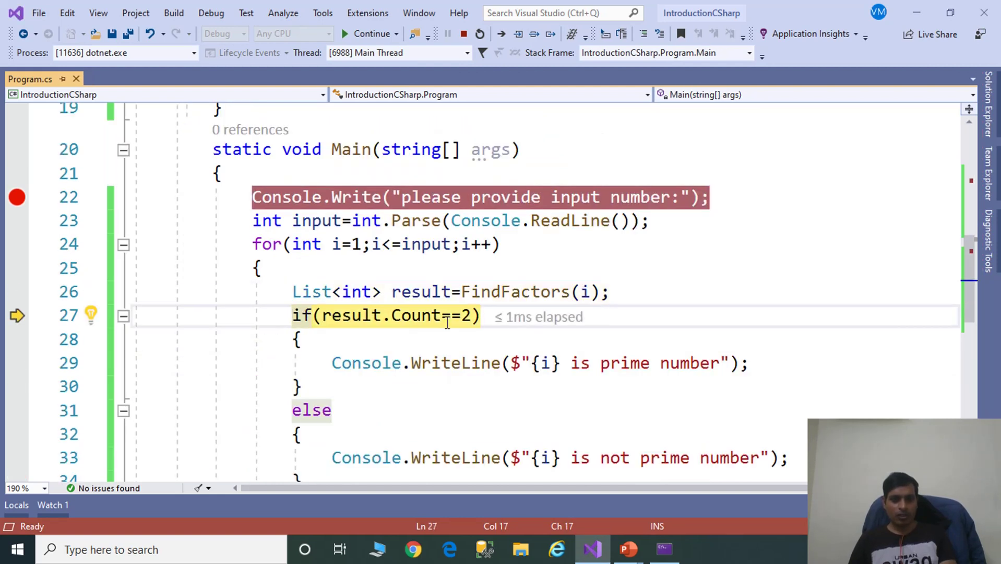
click(422, 307)
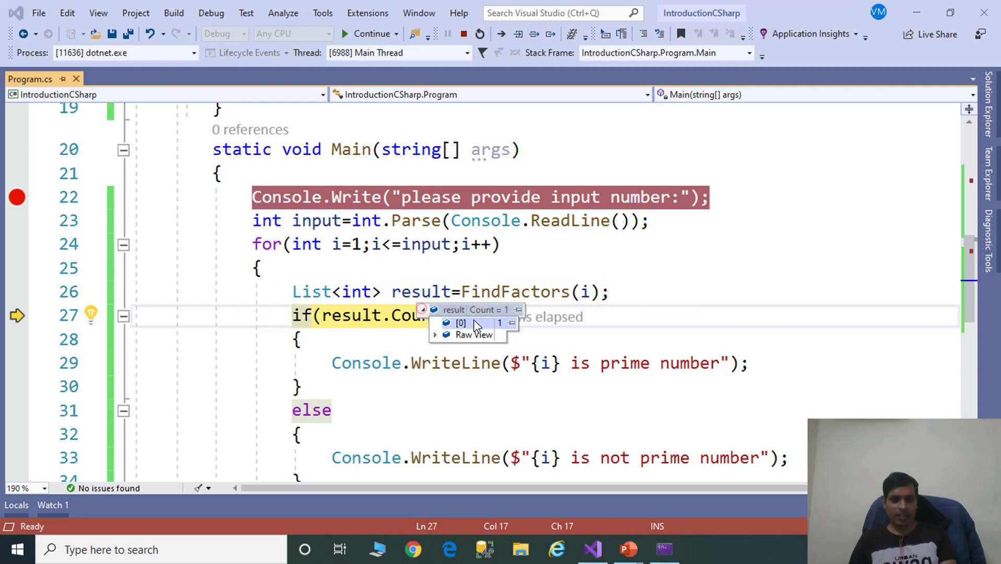
click(679, 294)
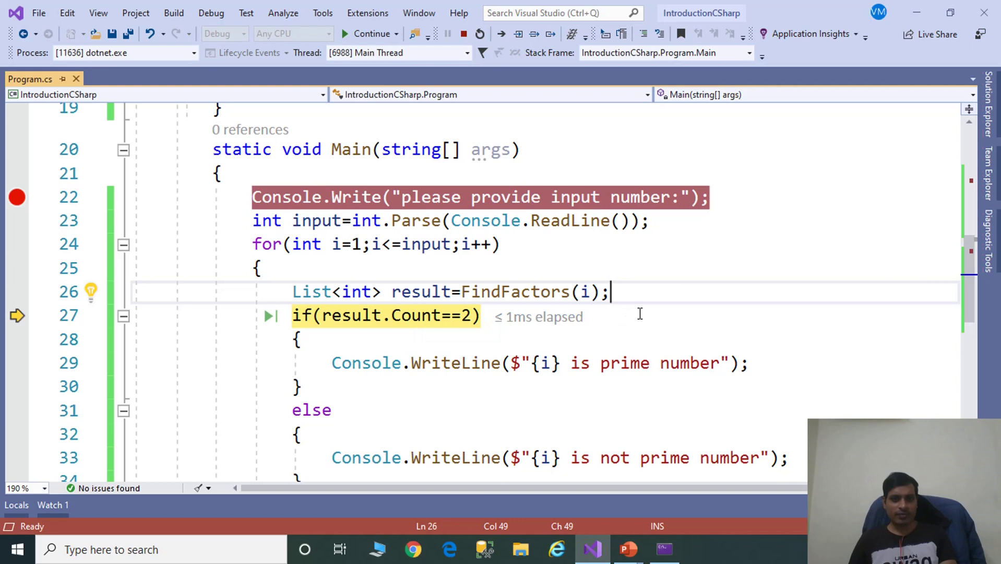
key(F10)
key(F10)
key(F10)
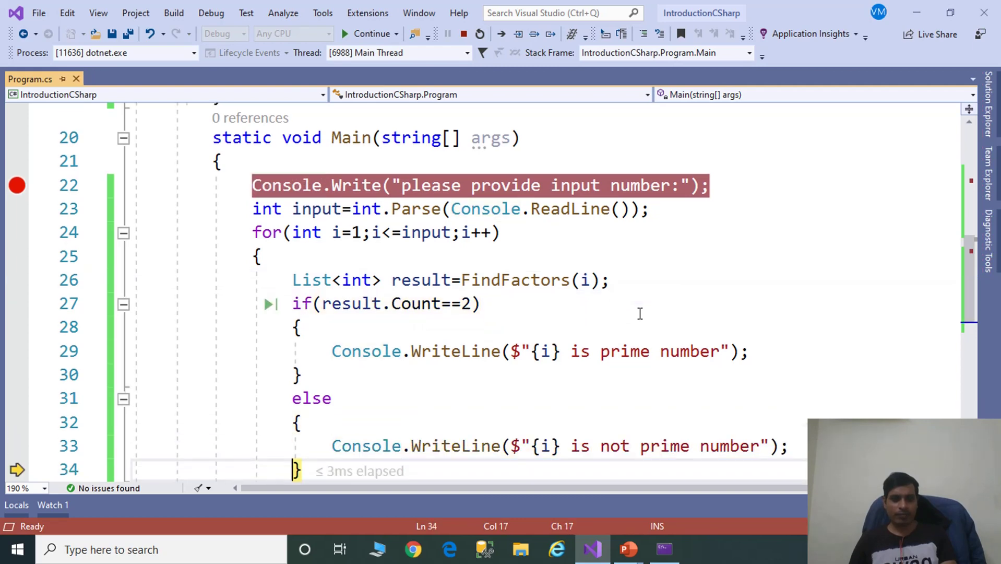
key(F10)
key(F10)
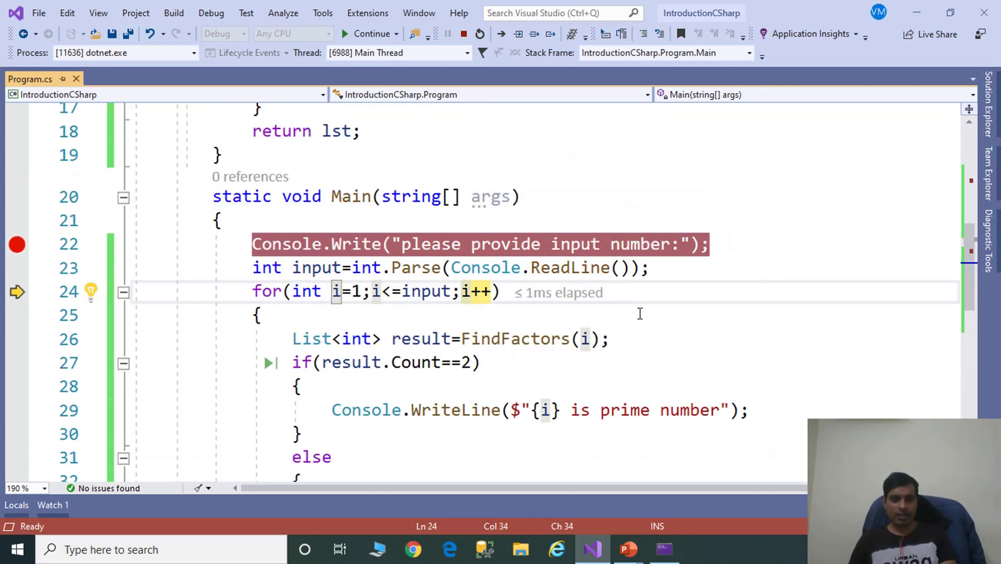
key(F10)
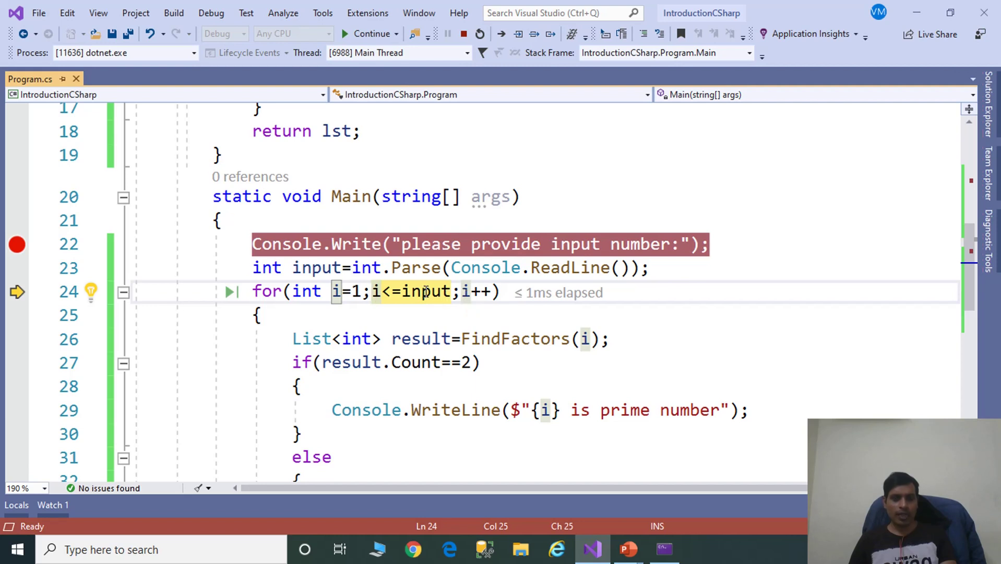
Step: Step into FindFactors for i=2 and add the first factor to the list
mouse_move(426, 292)
key(F10)
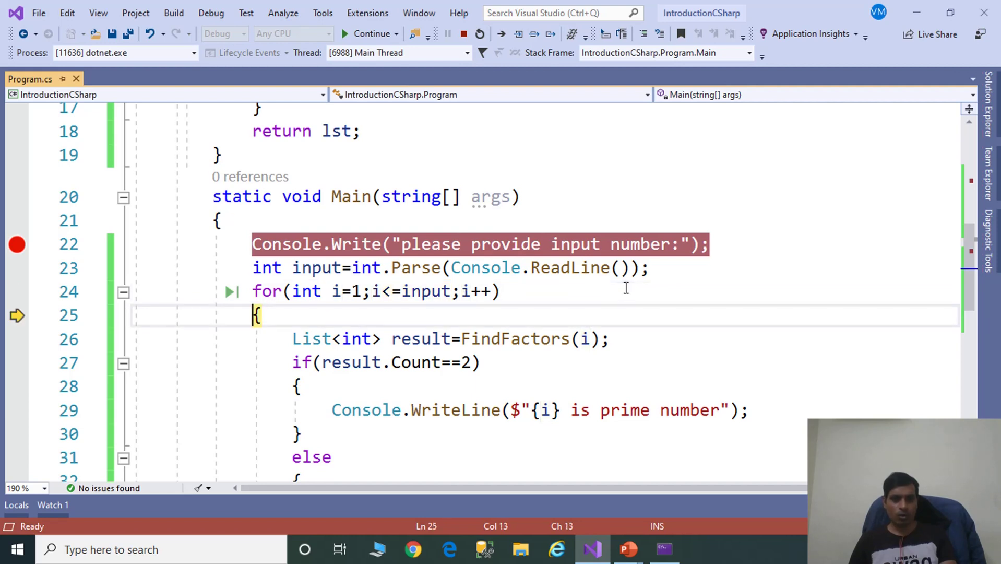
key(F10)
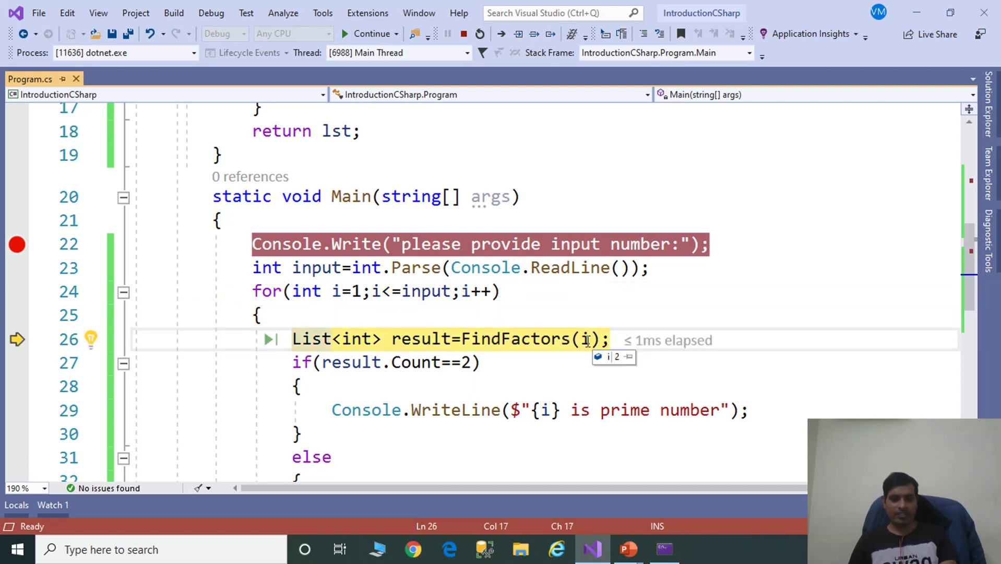
key(F11)
key(F11)
key(F11)
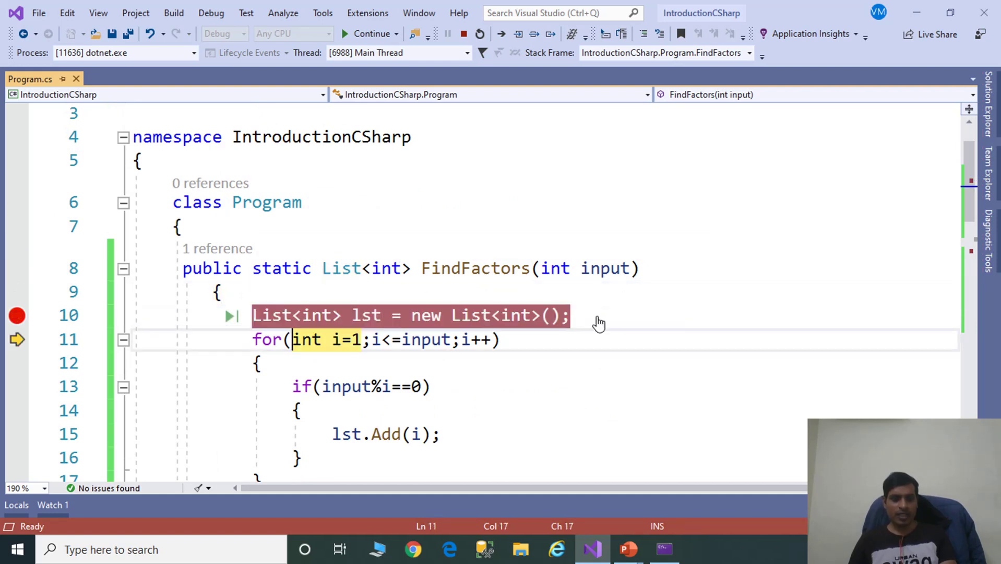
key(F11)
key(F11)
key(F11)
key(F11)
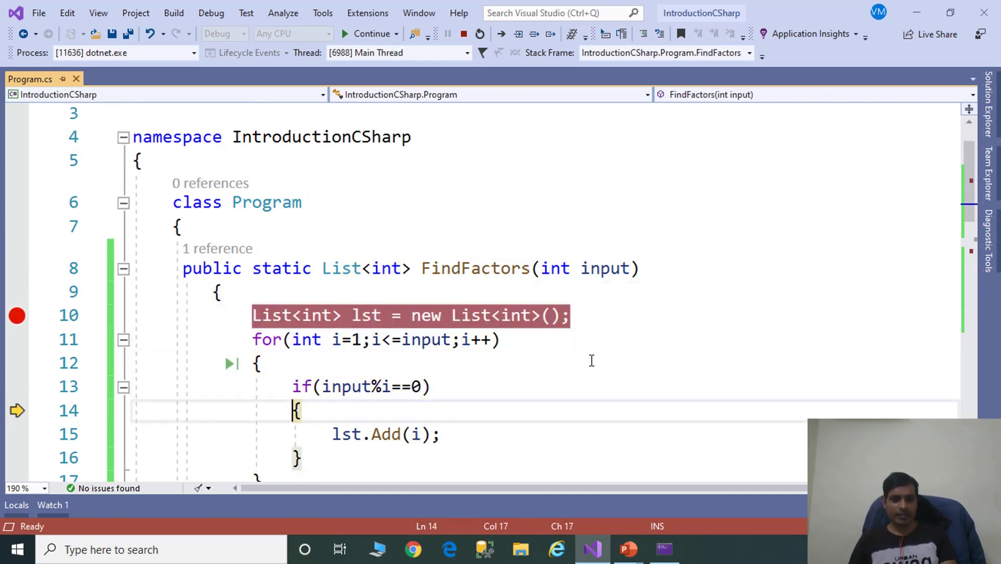
key(F11)
key(F11)
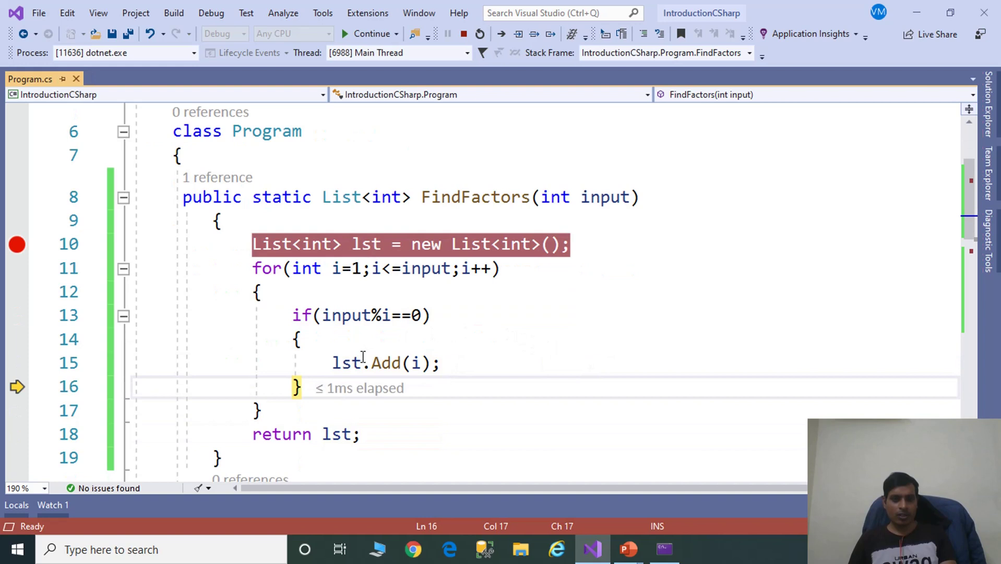
mouse_move(347, 363)
key(F11)
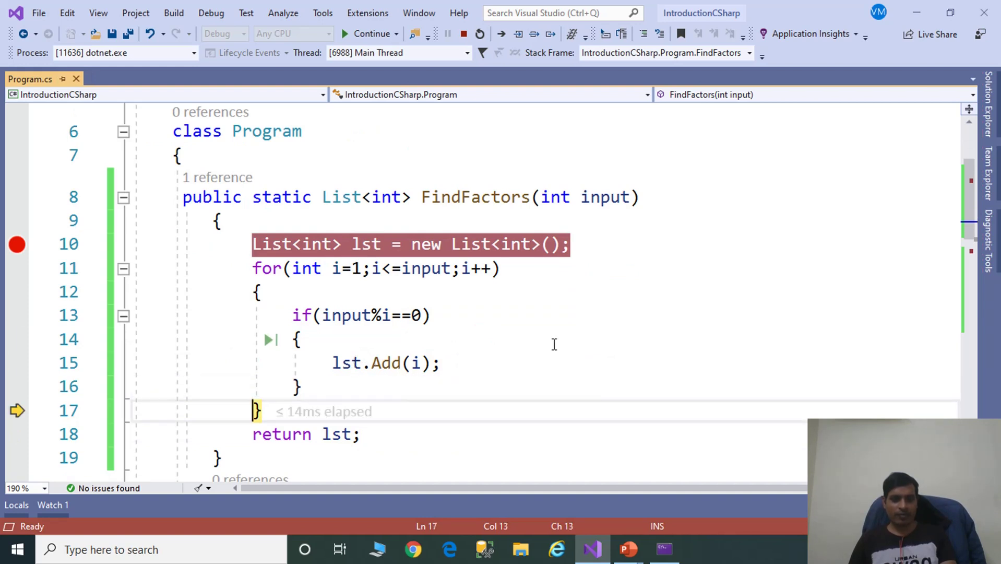
key(F11)
key(F11)
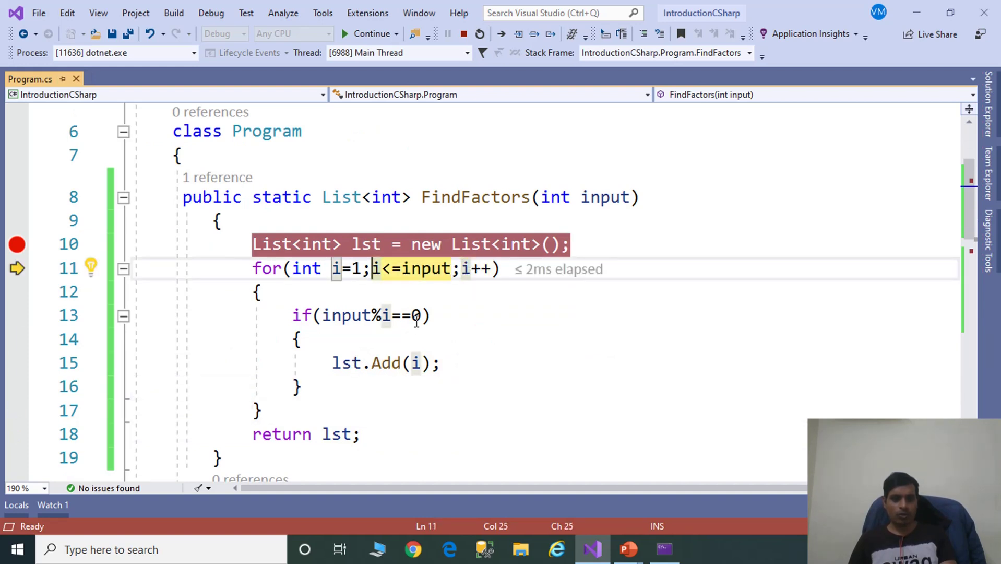
Step: Step through the second factor, return the two-item list, and print 2 as prime
key(F11)
key(F11)
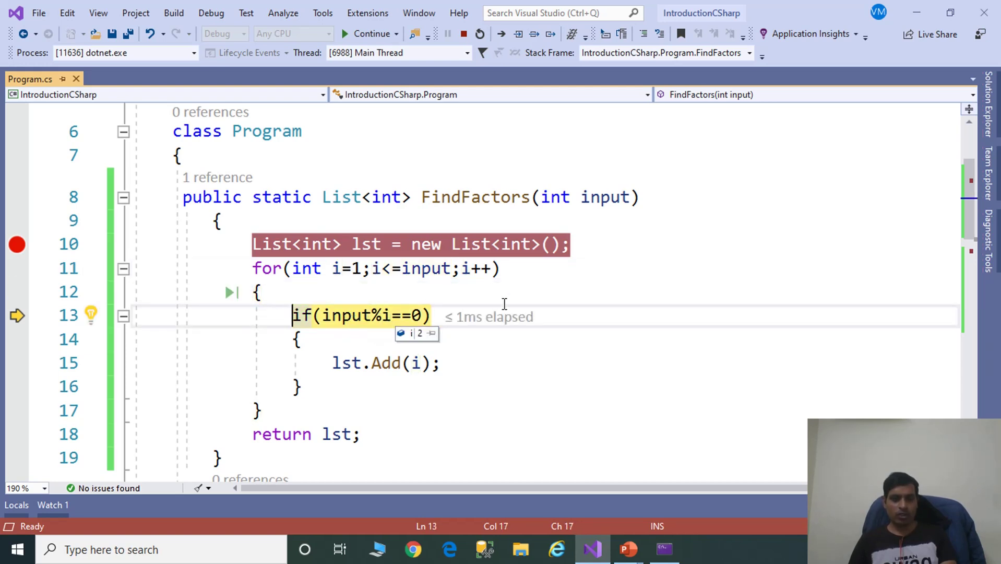
key(F11)
key(F11)
key(F11)
key(F11)
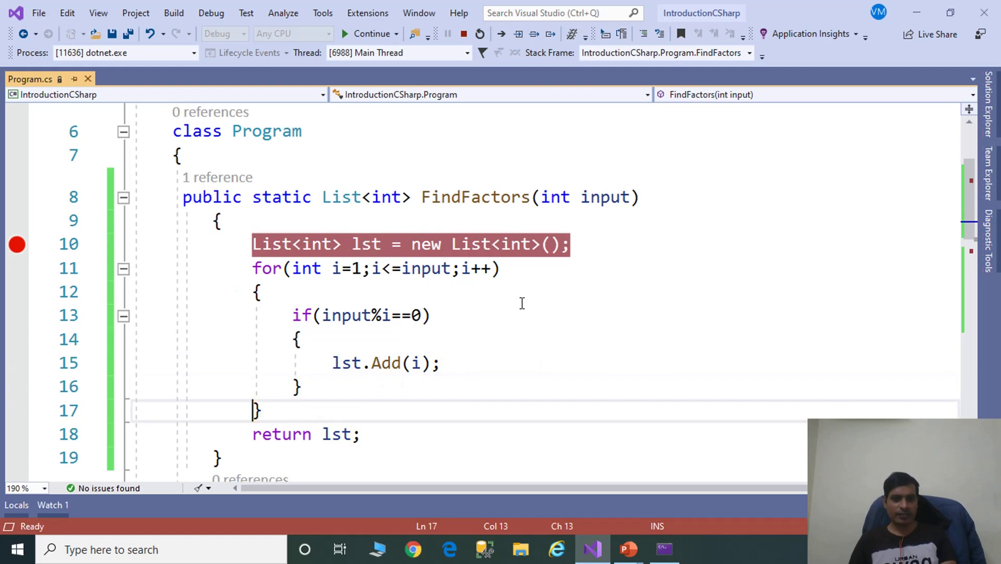
key(F11)
key(F11)
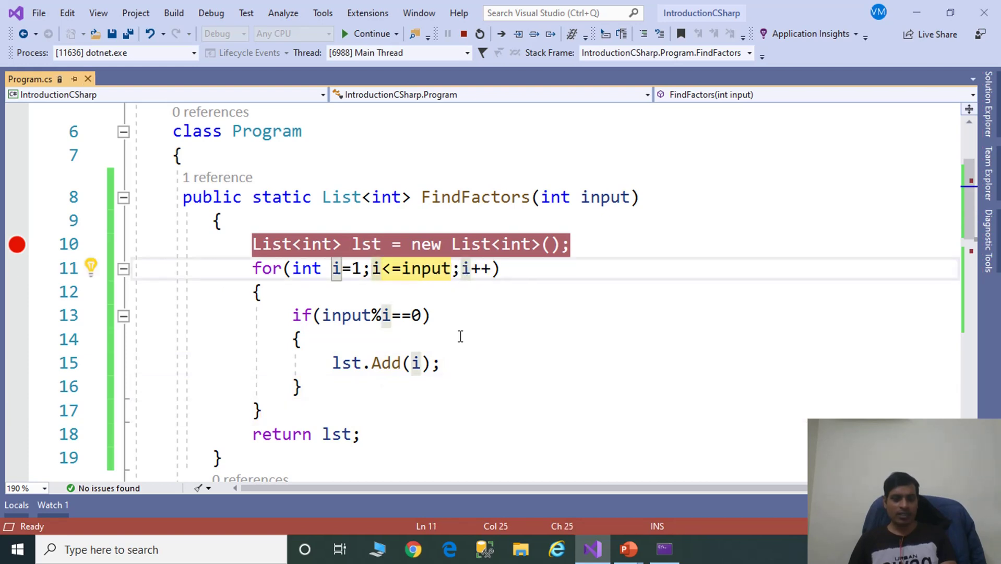
key(F11)
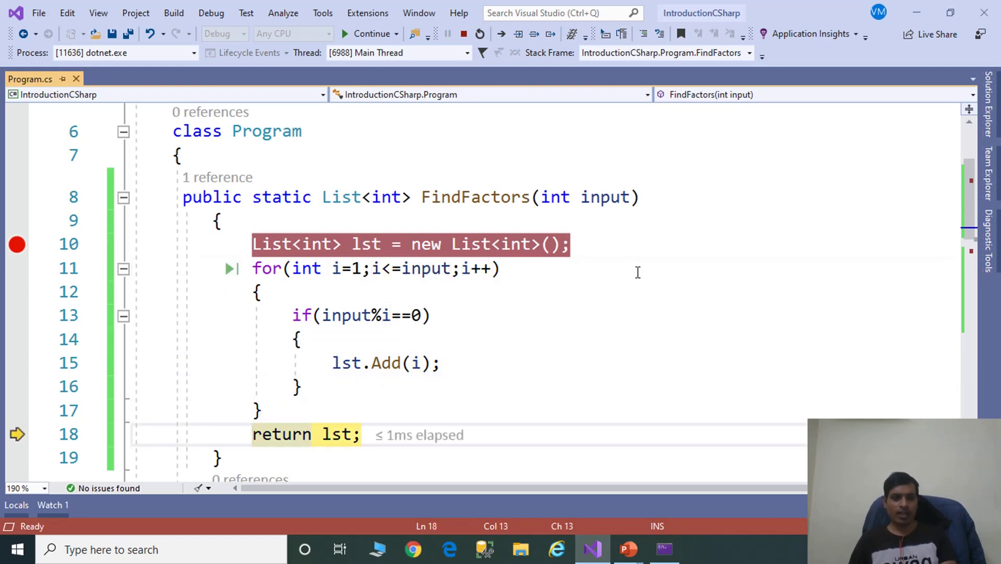
key(F11)
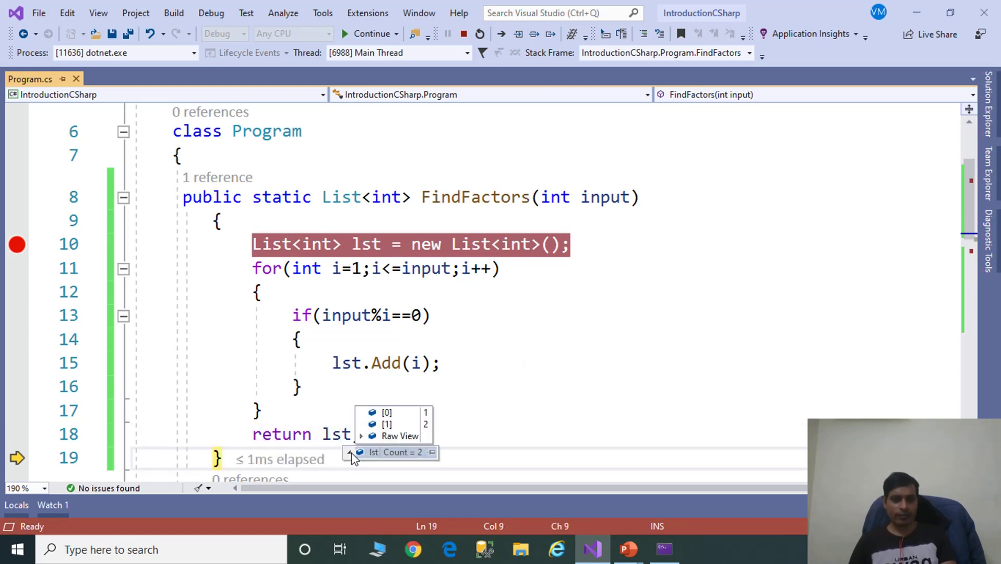
key(F11)
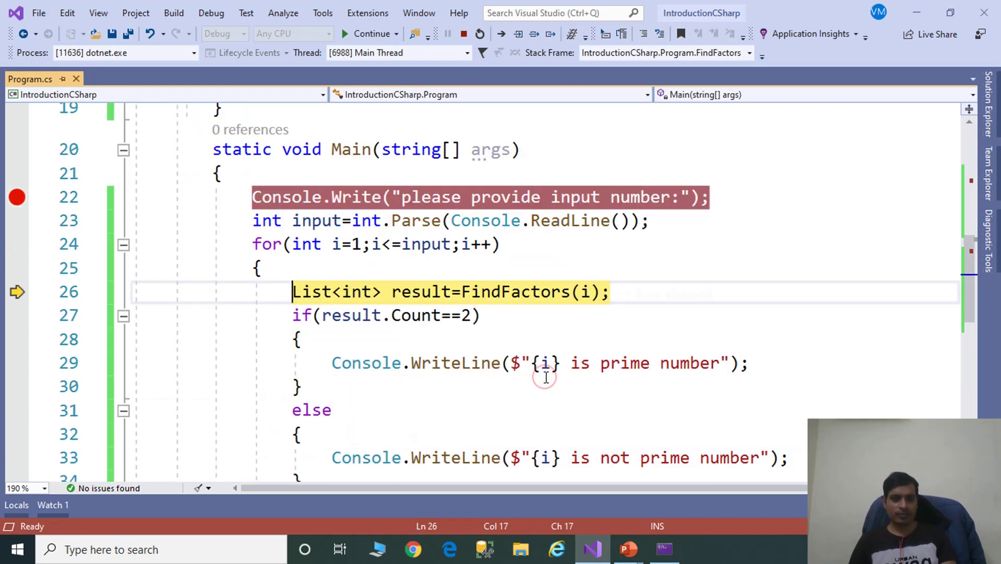
key(F11)
mouse_move(415, 316)
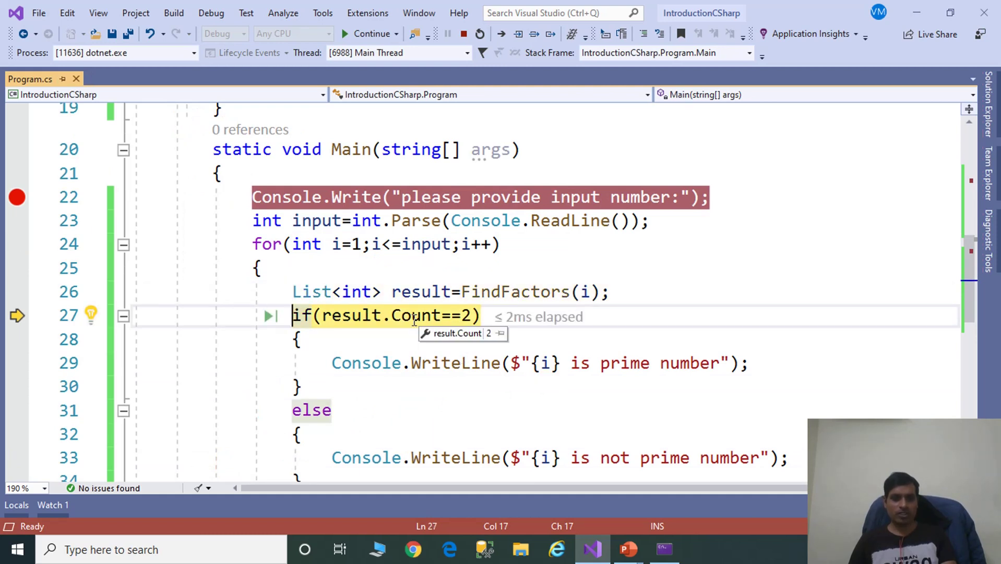
key(F11)
key(F11)
key(F11)
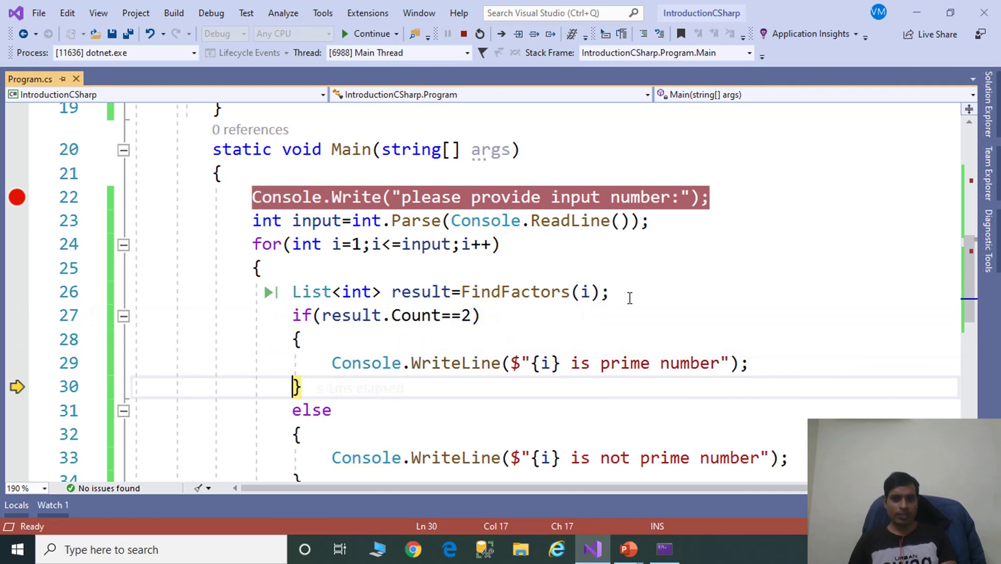
Step: Stop debugging and run the program with input 20, reviewing primes labeled through 19
key(alt+Tab)
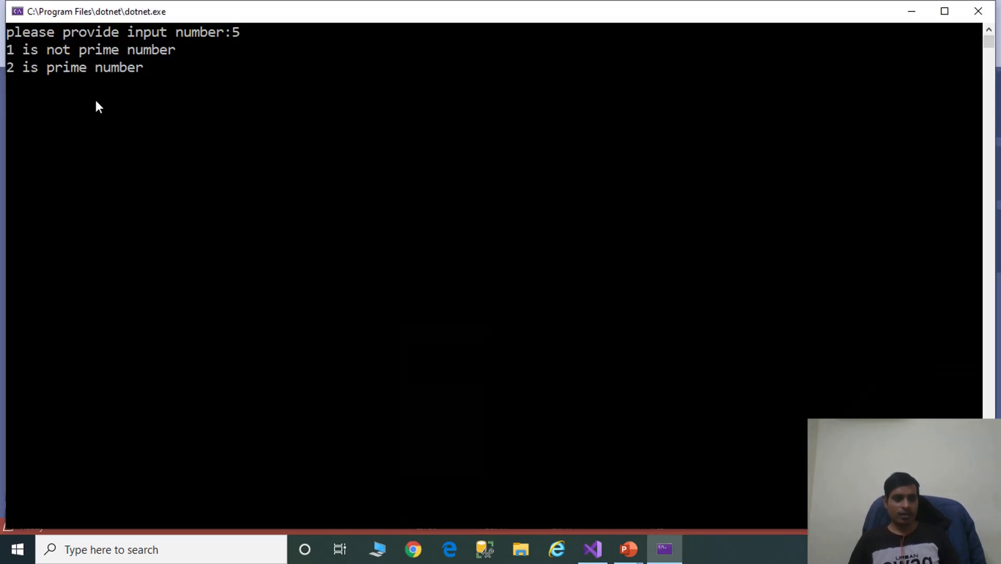
key(alt+Tab)
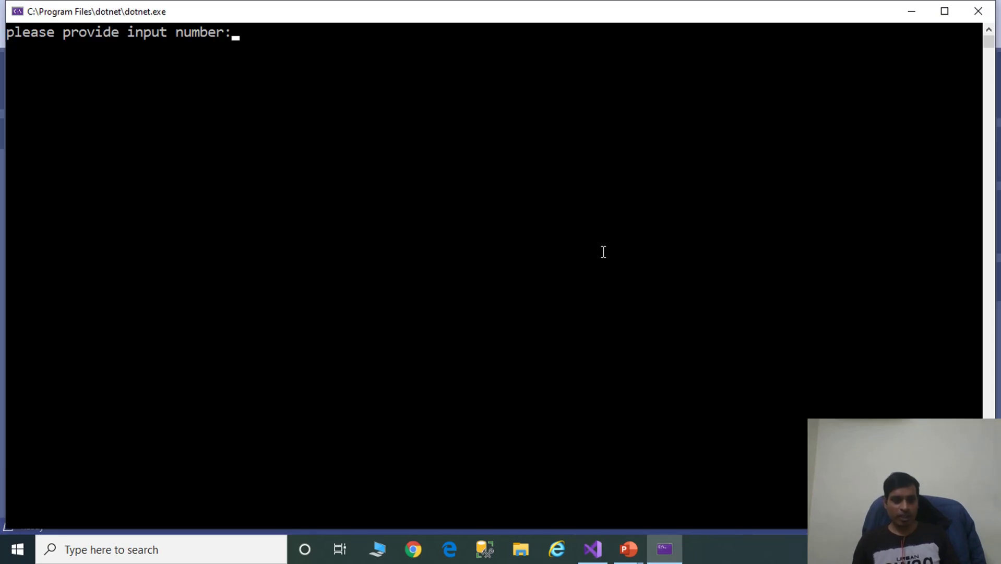
text(20)
key(Return)
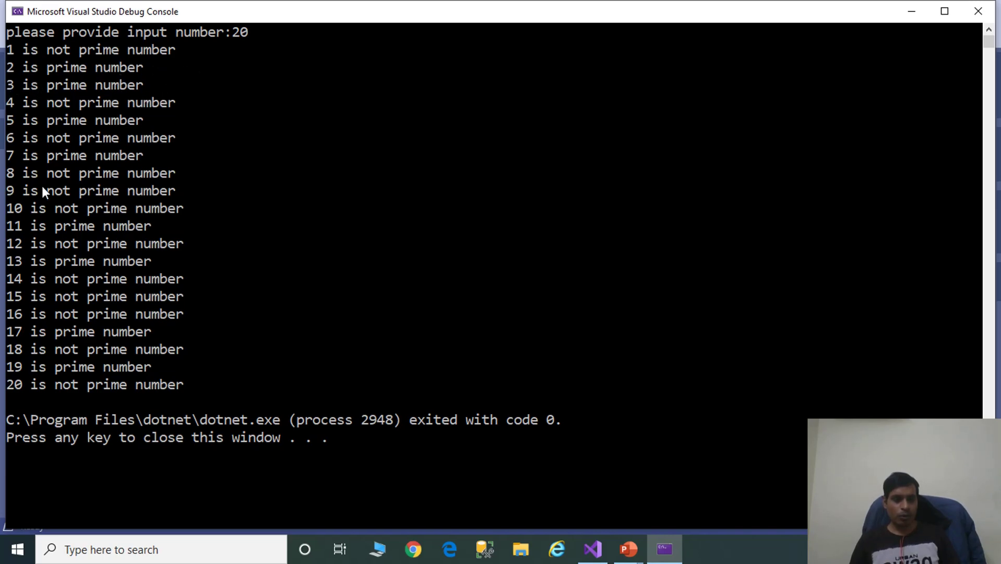
key(Return)
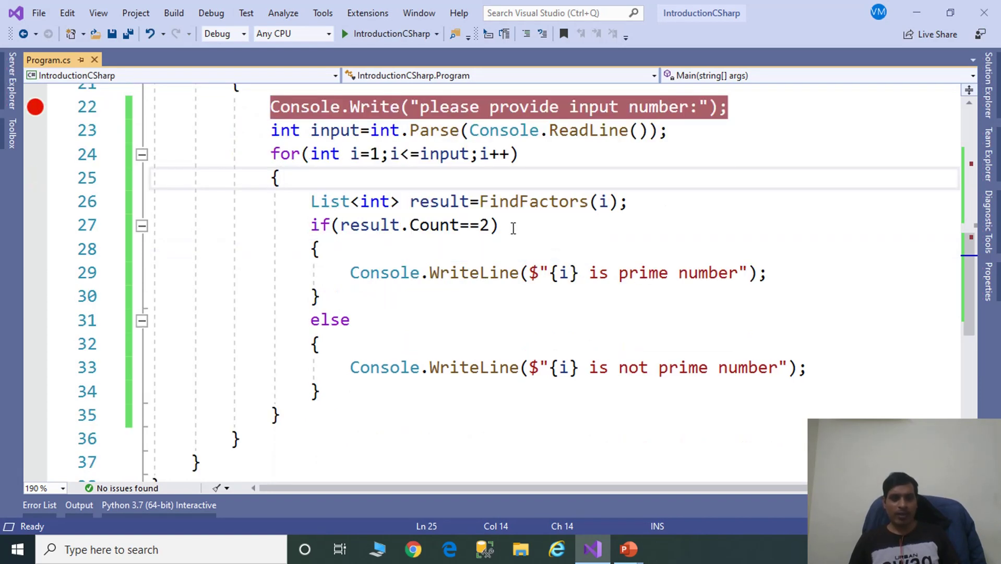
Step: Delete the else block that prints non-primes and relaunch the program
drag(301, 320, 338, 390)
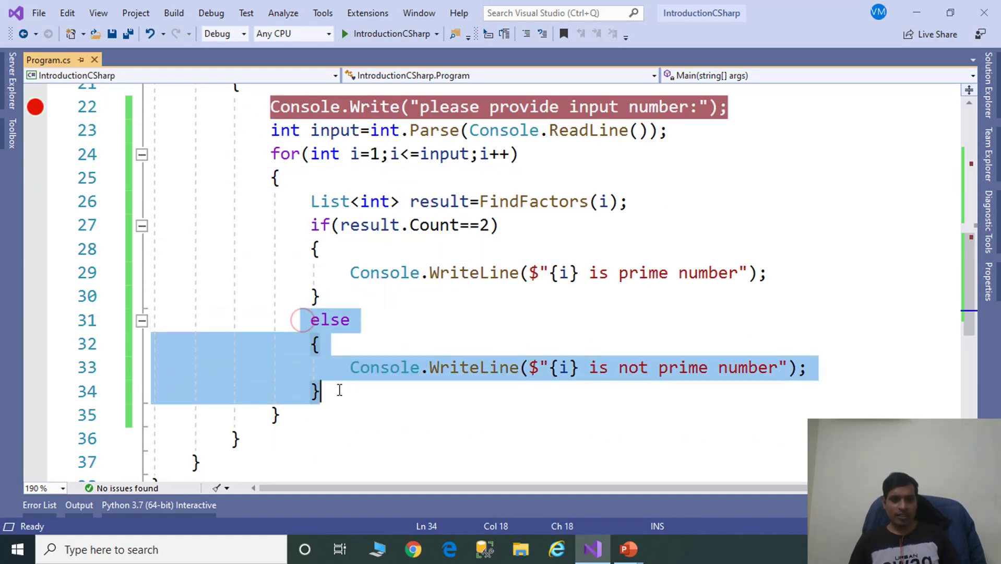
key(Delete)
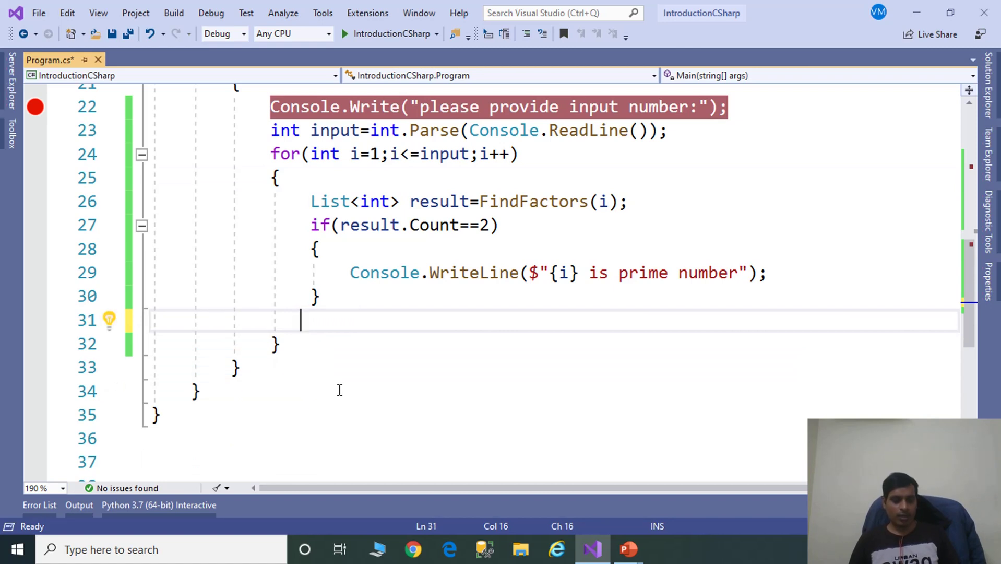
key(ctrl+F5)
text(20)
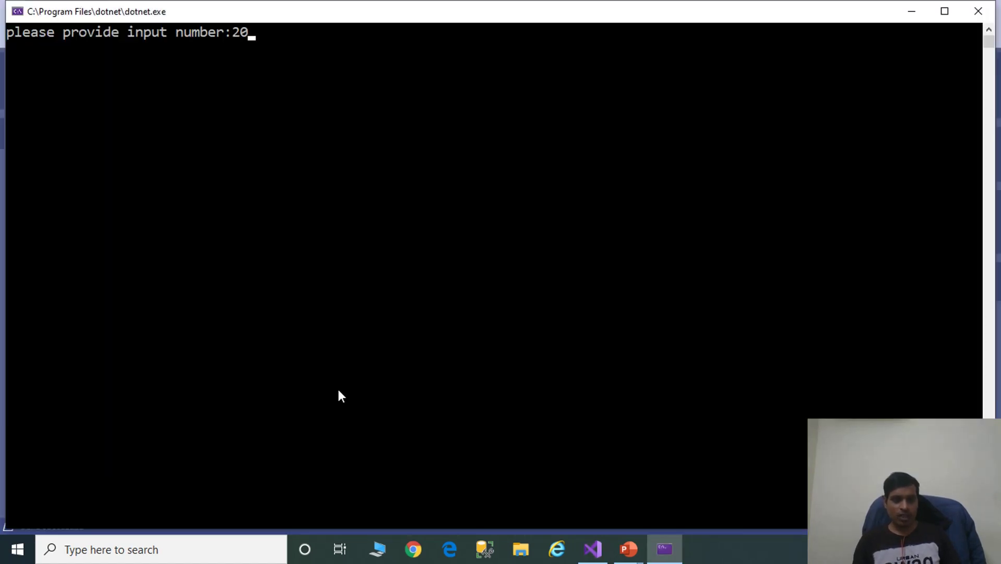
Step: Submit 20 so the rerun lists only the primes 2, 3, 5, 7, 11, 13, 17, 19
key(Return)
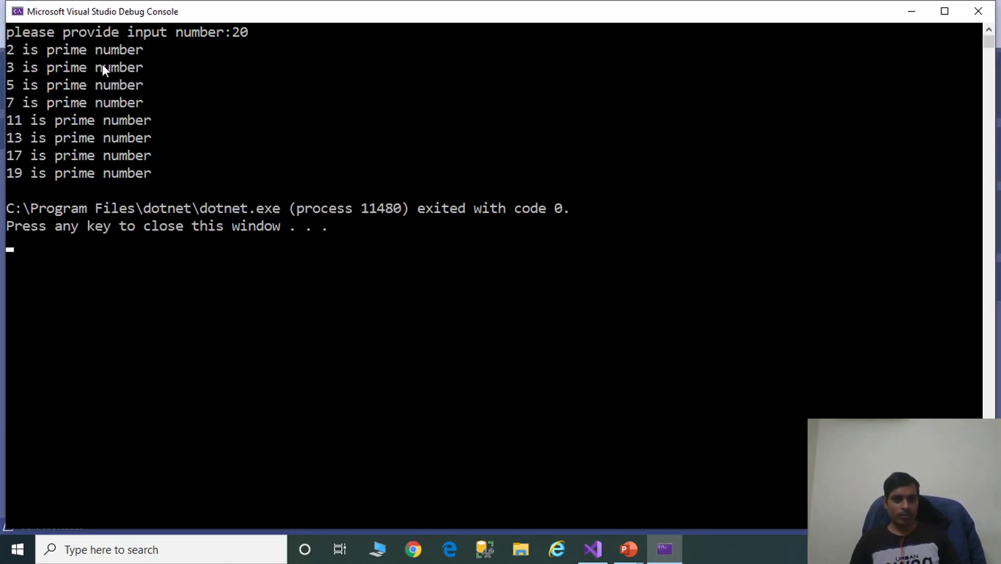